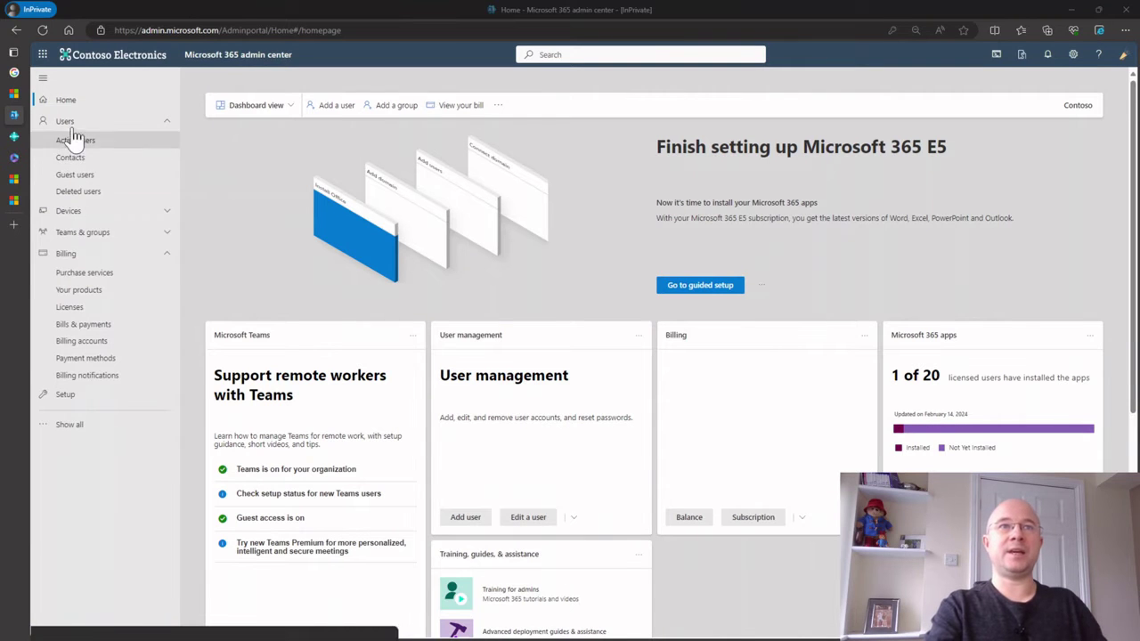
# - Return to the admin center home dashboard and check which admin account is signed in
pyautogui.click(13, 73)
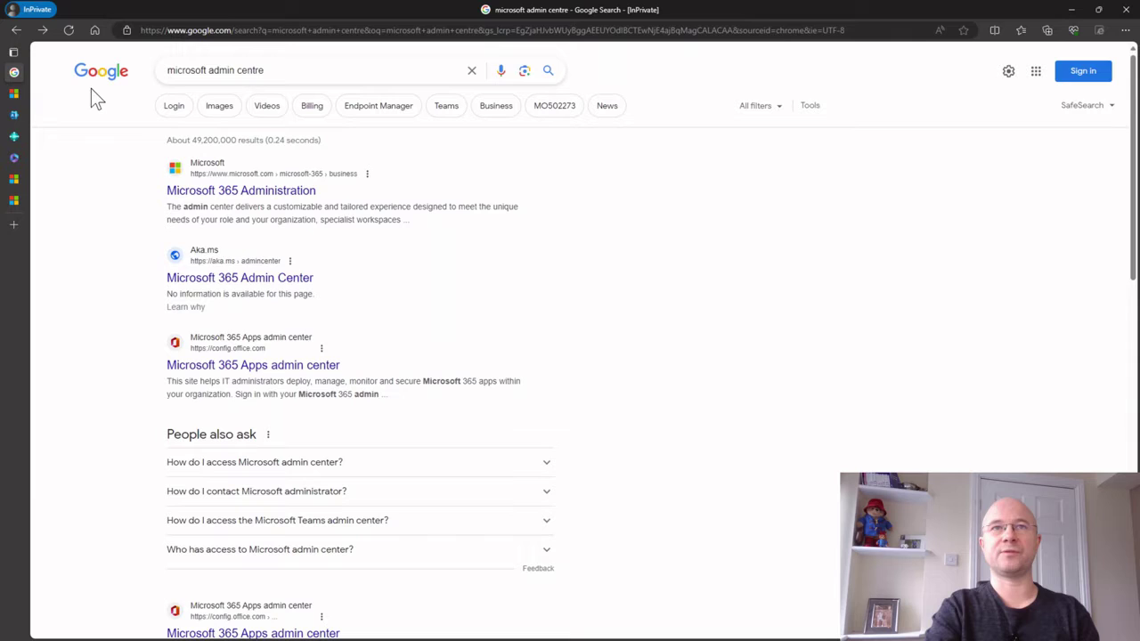
pyautogui.click(16, 93)
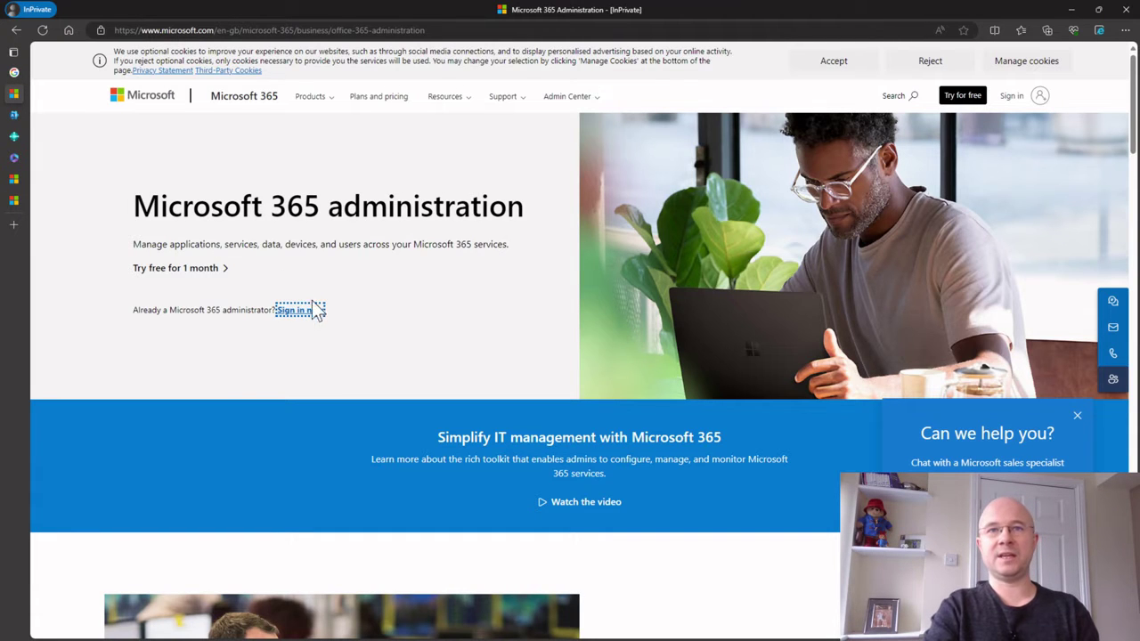
pyautogui.moveTo(13, 123)
pyautogui.click(53, 115)
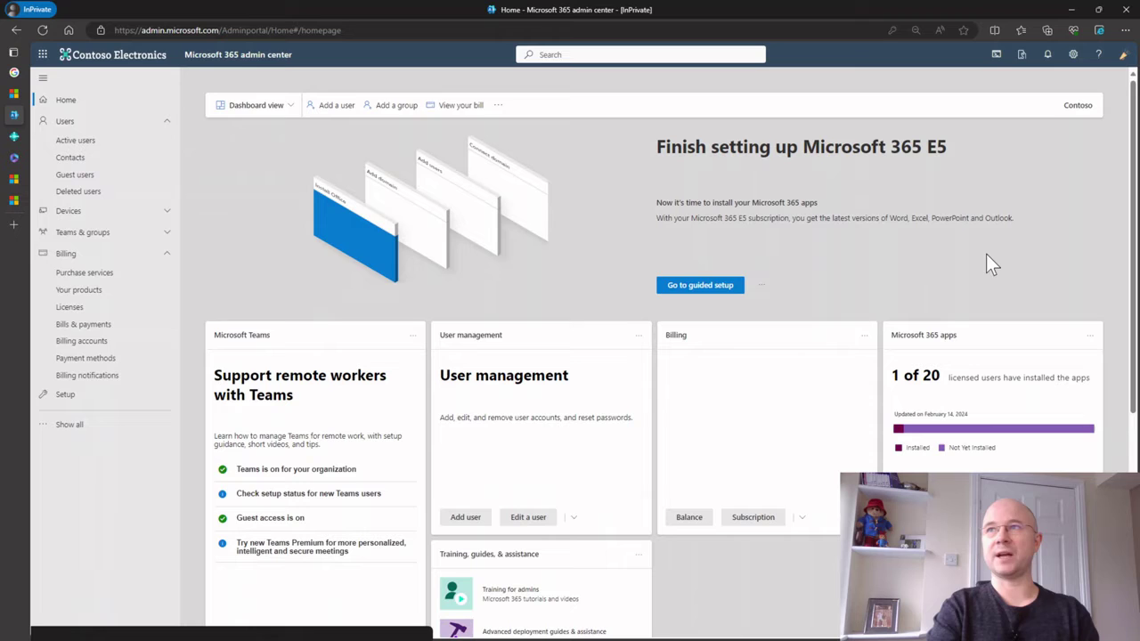
pyautogui.click(1119, 60)
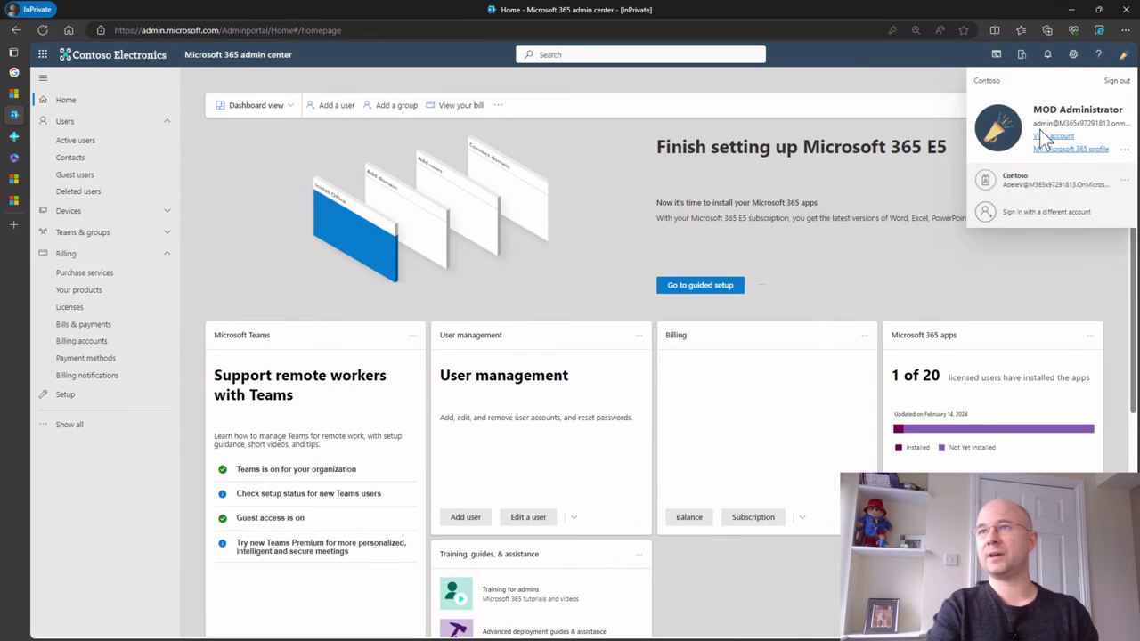
pyautogui.click(222, 246)
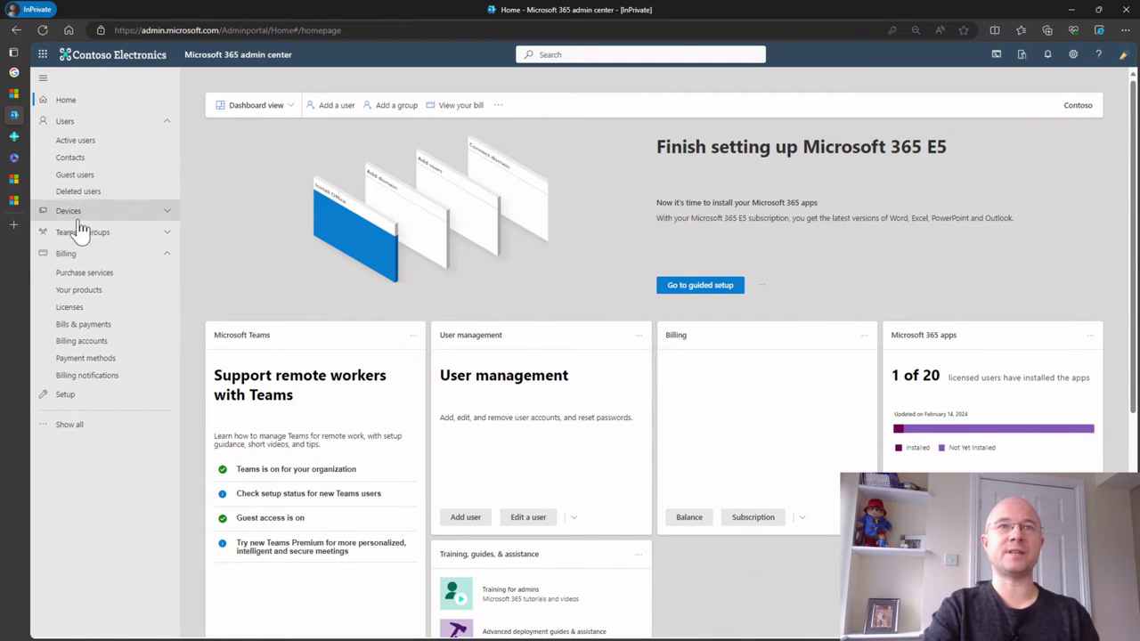
# - Review the Dynamics 365 Business Central for IWs licenses, then open the Active users list
pyautogui.click(77, 307)
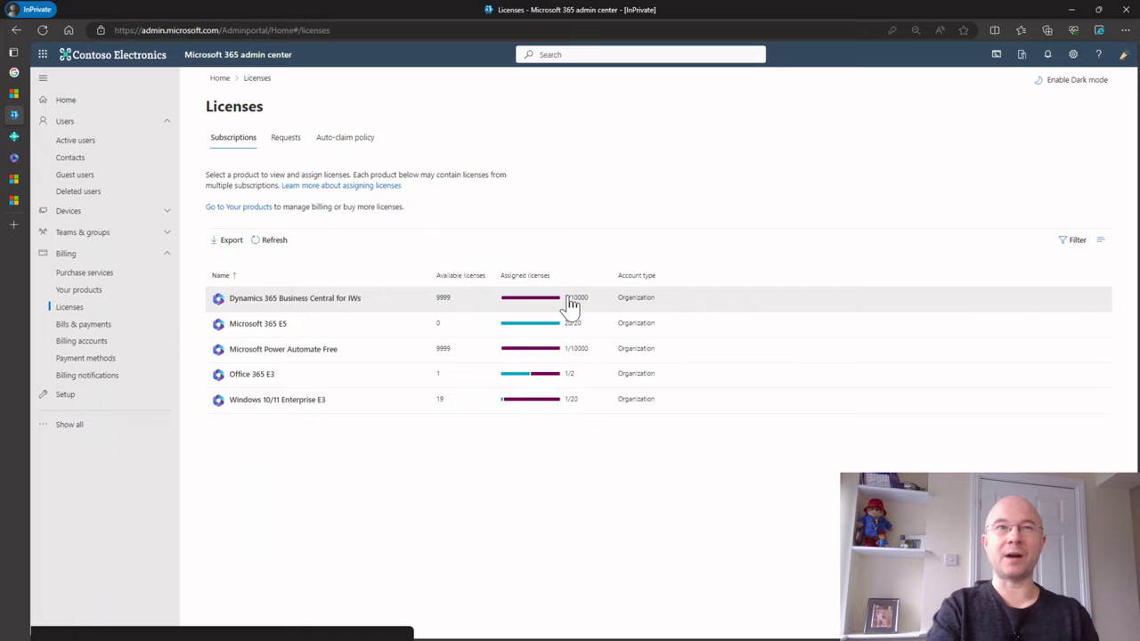
pyautogui.click(89, 145)
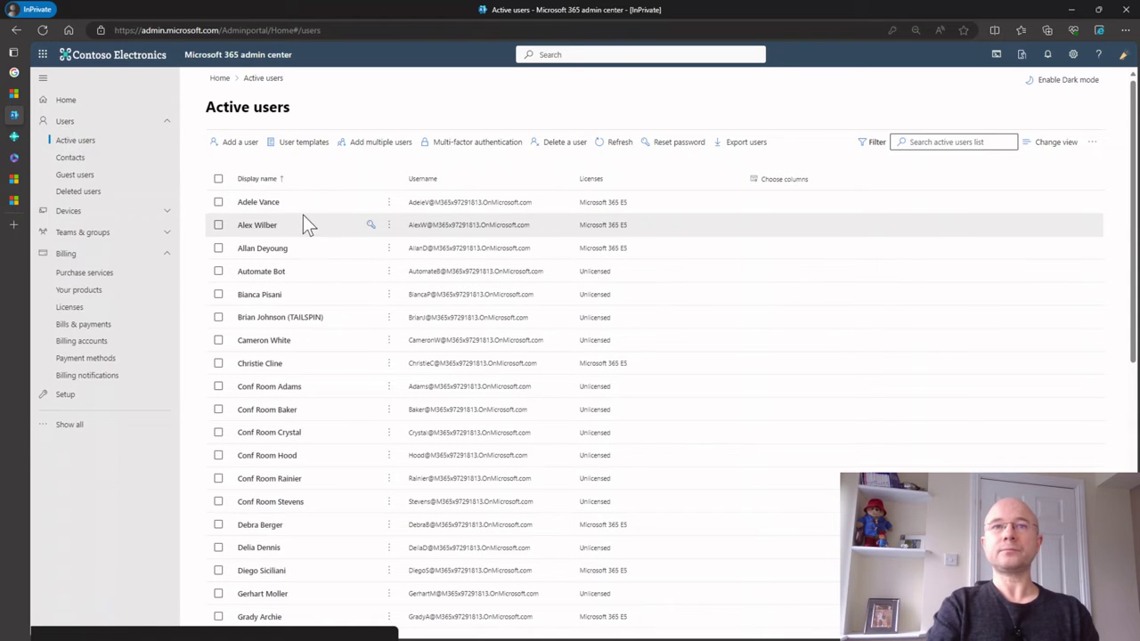
# - Open the first user's details and view their licenses, showing only Microsoft 365 E5
pyautogui.click(267, 203)
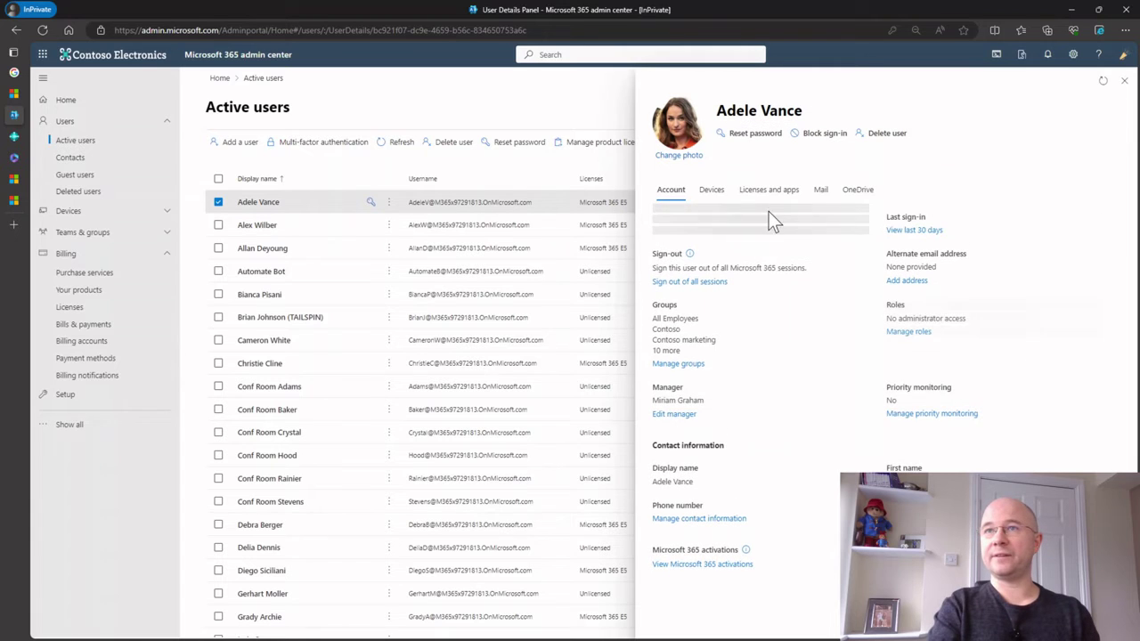
pyautogui.click(767, 193)
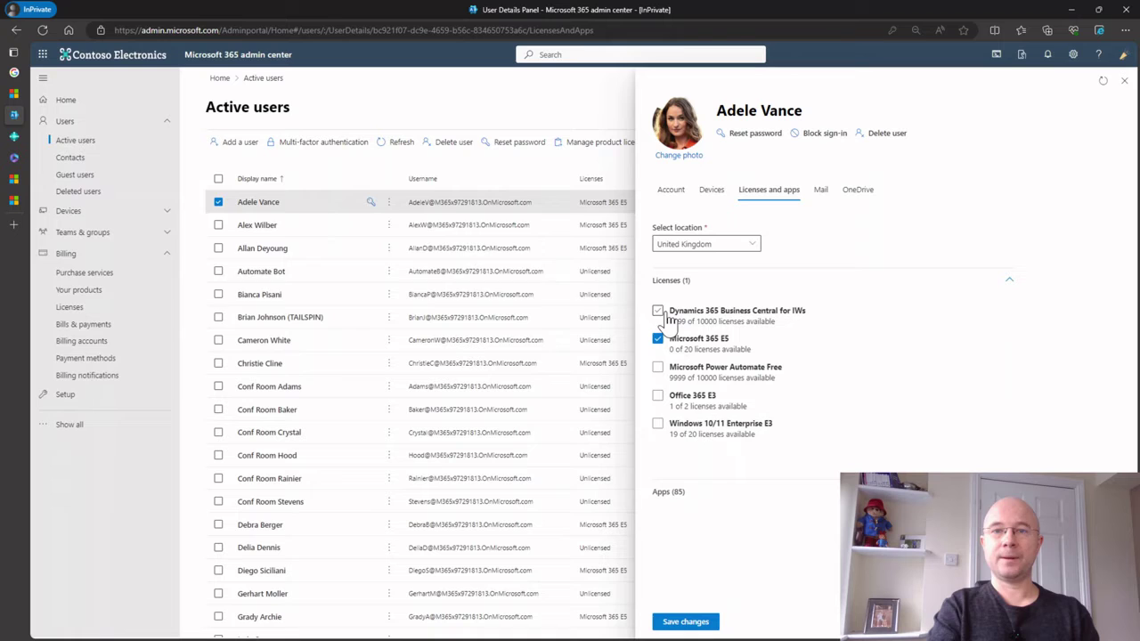
# - On the Microsoft 365 home page, check the signed-in user and browse their full app list
pyautogui.click(36, 160)
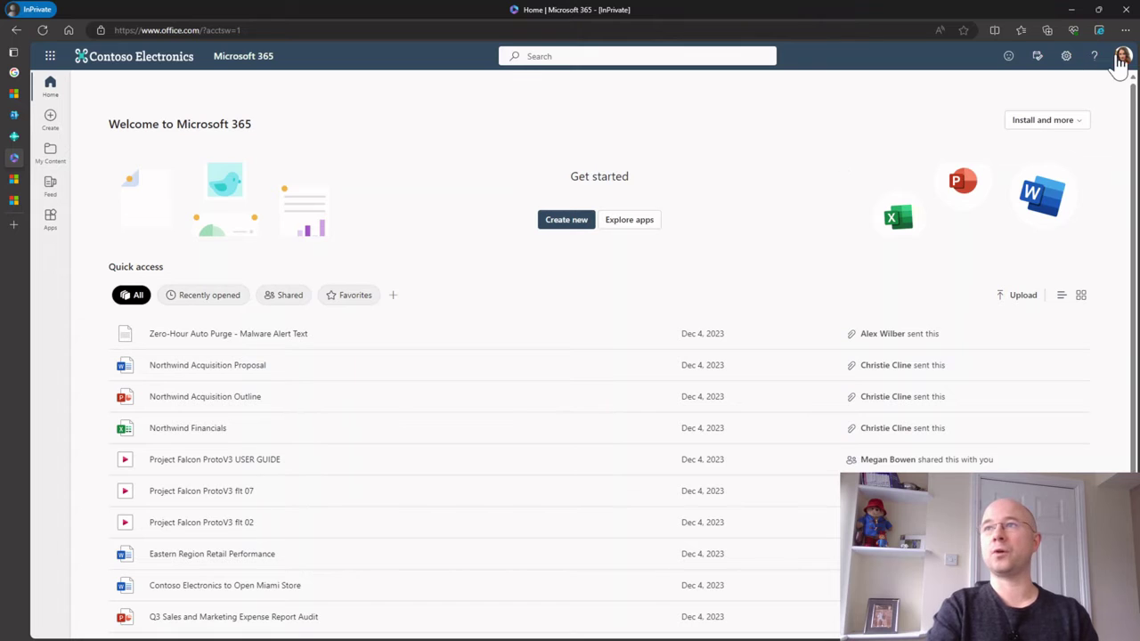
pyautogui.click(1121, 57)
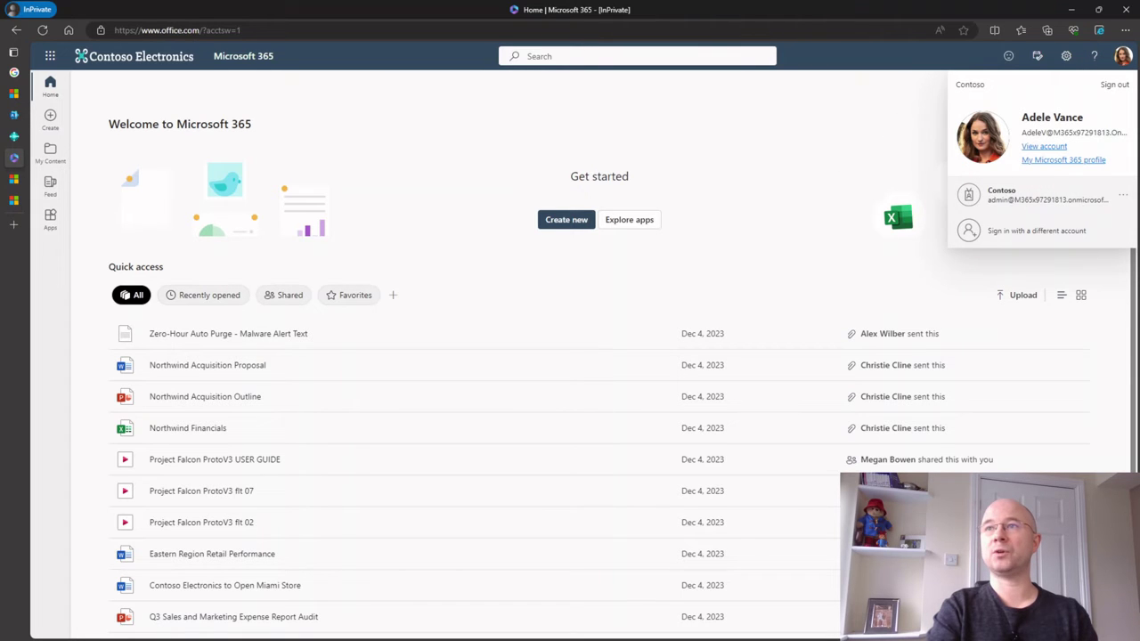
pyautogui.click(472, 116)
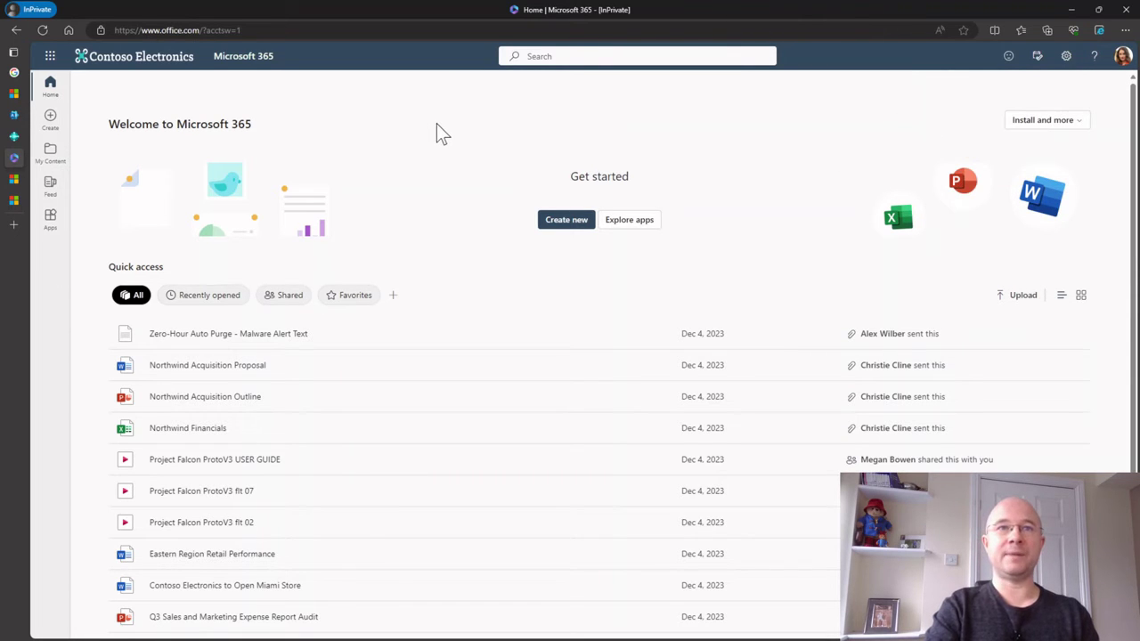
pyautogui.click(54, 237)
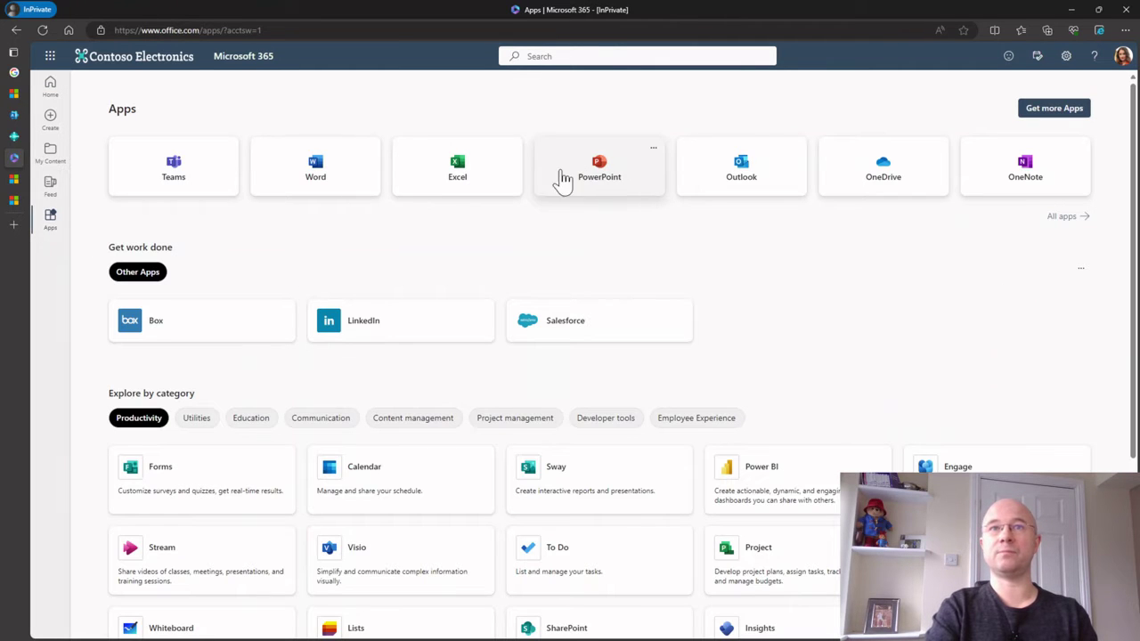
pyautogui.click(1053, 216)
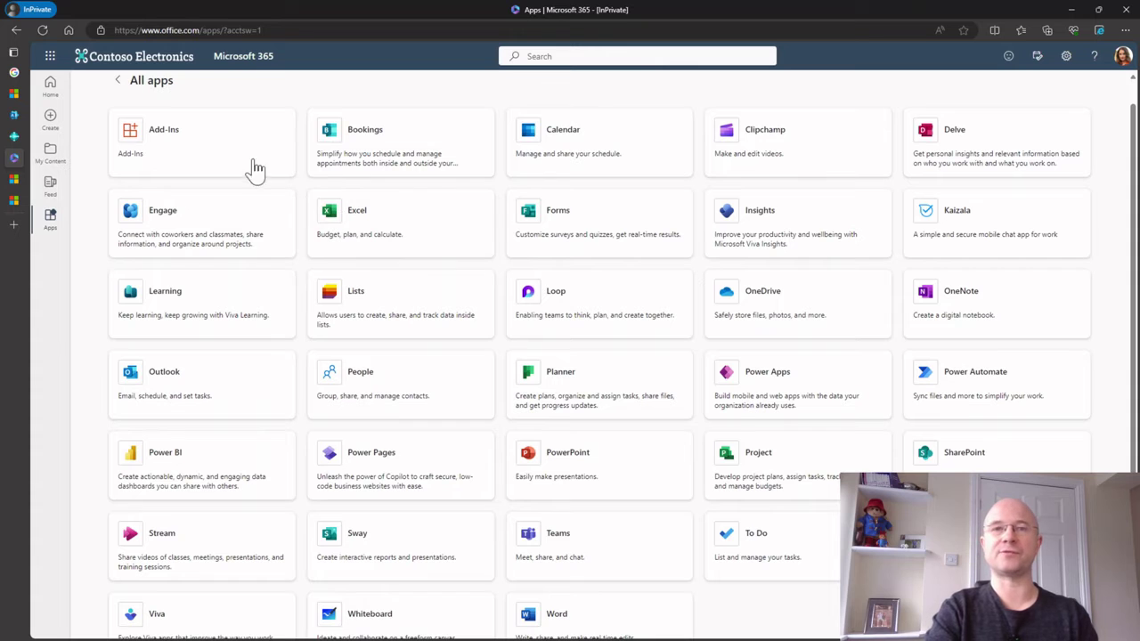
pyautogui.click(117, 81)
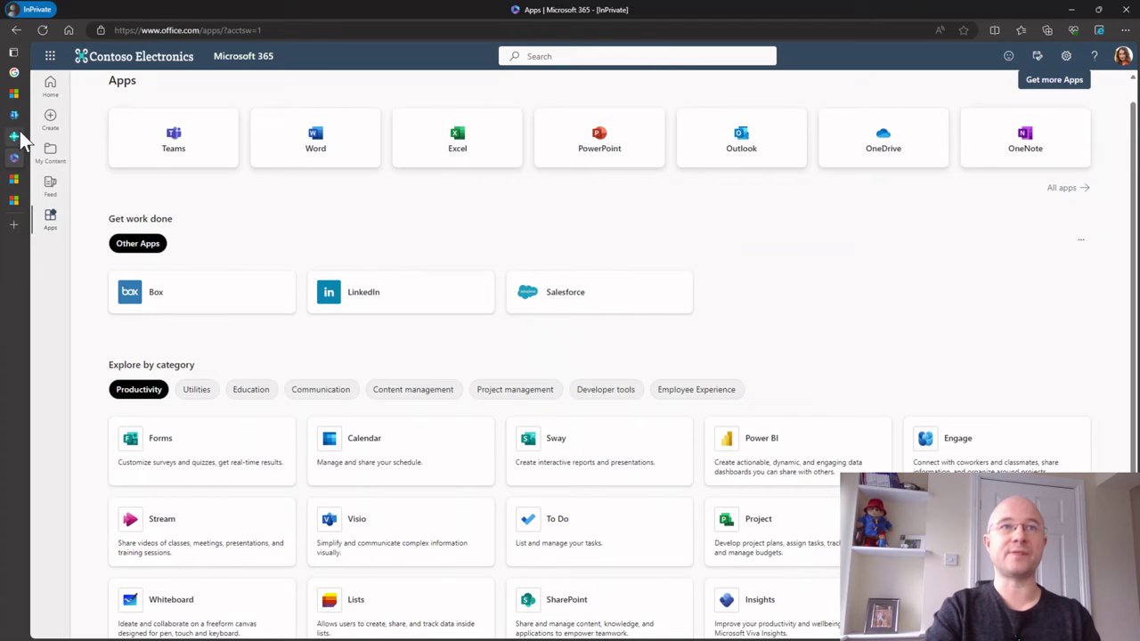
# - Tick Dynamics 365 Business Central for IWs for the first user, save the change, and close the panel
pyautogui.moveTo(19, 124)
pyautogui.click(52, 114)
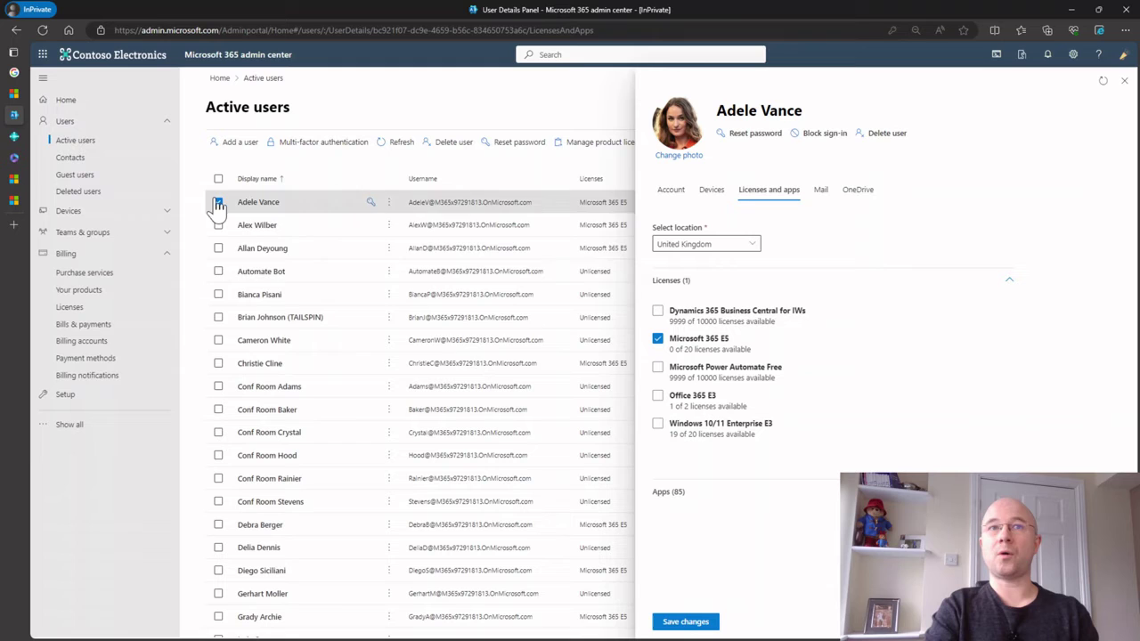
pyautogui.click(657, 310)
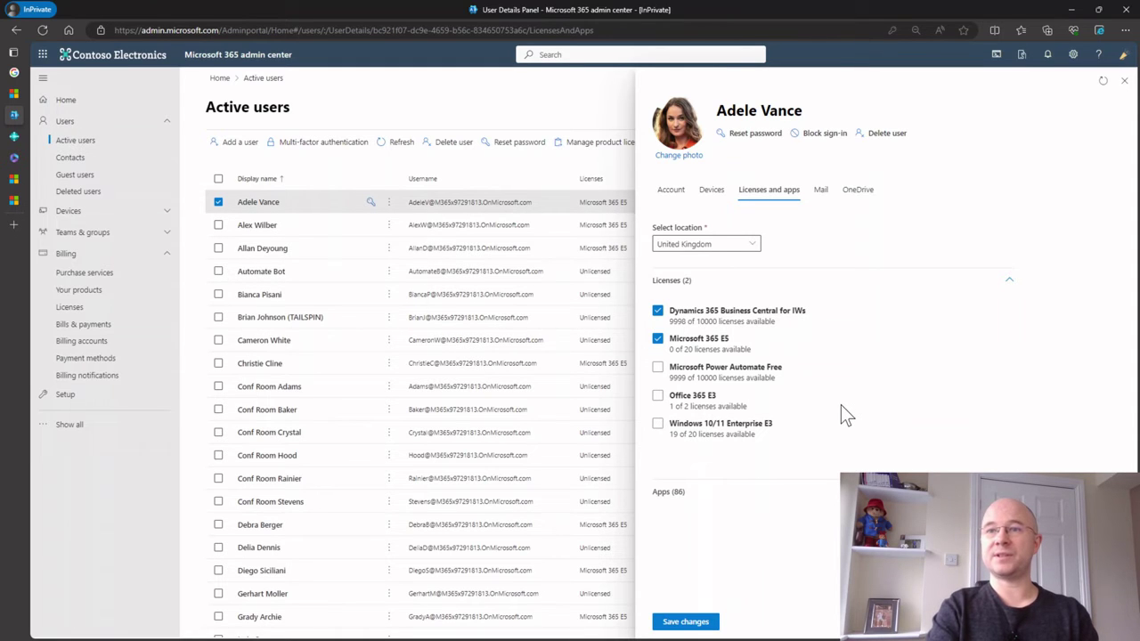
pyautogui.click(703, 621)
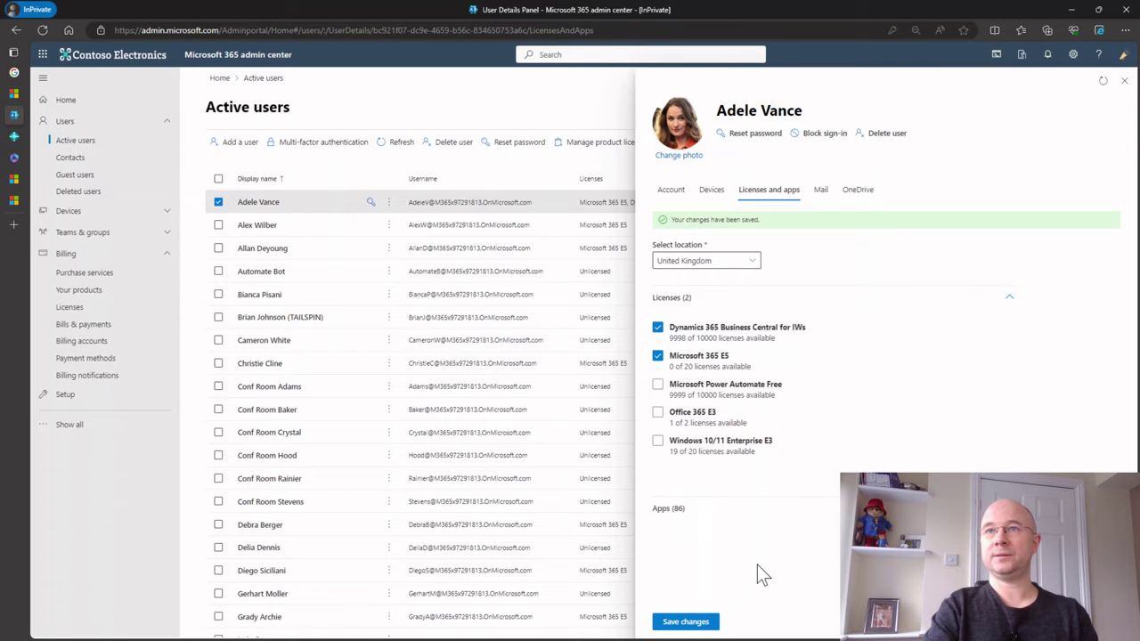
pyautogui.click(1124, 80)
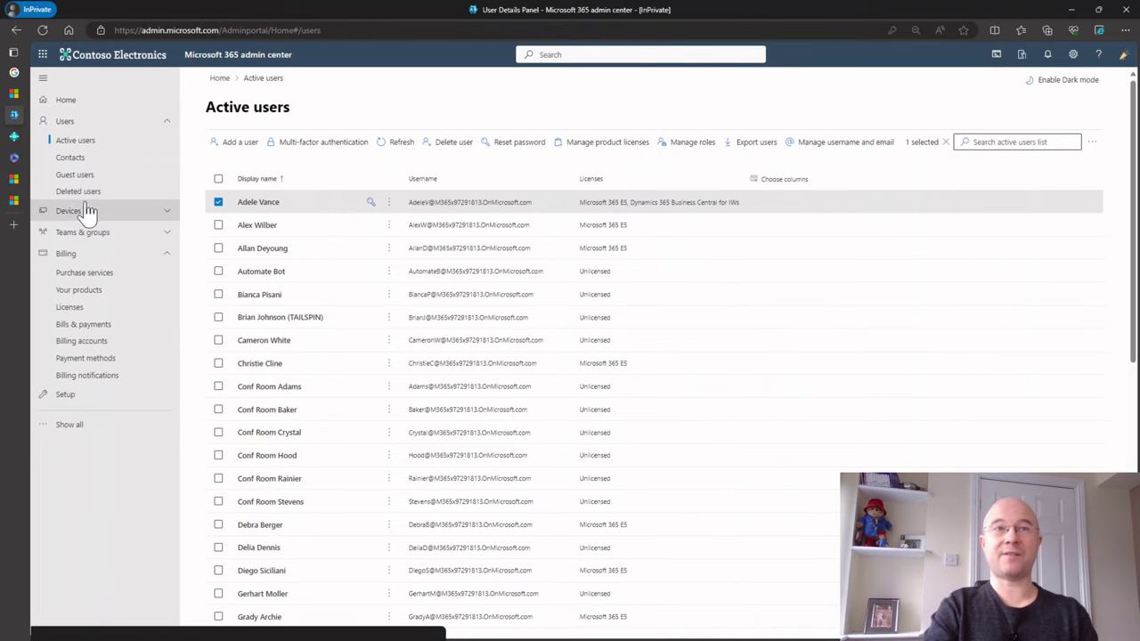
# - In Business Central, search for 'users' and open the Users page
pyautogui.moveTo(16, 174)
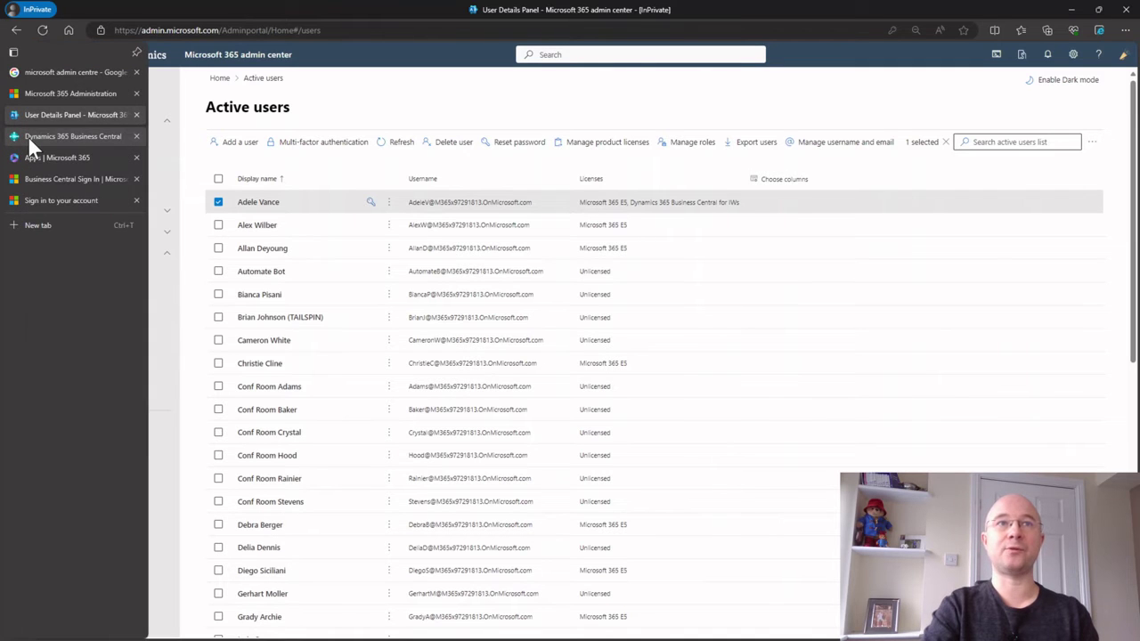
pyautogui.click(27, 135)
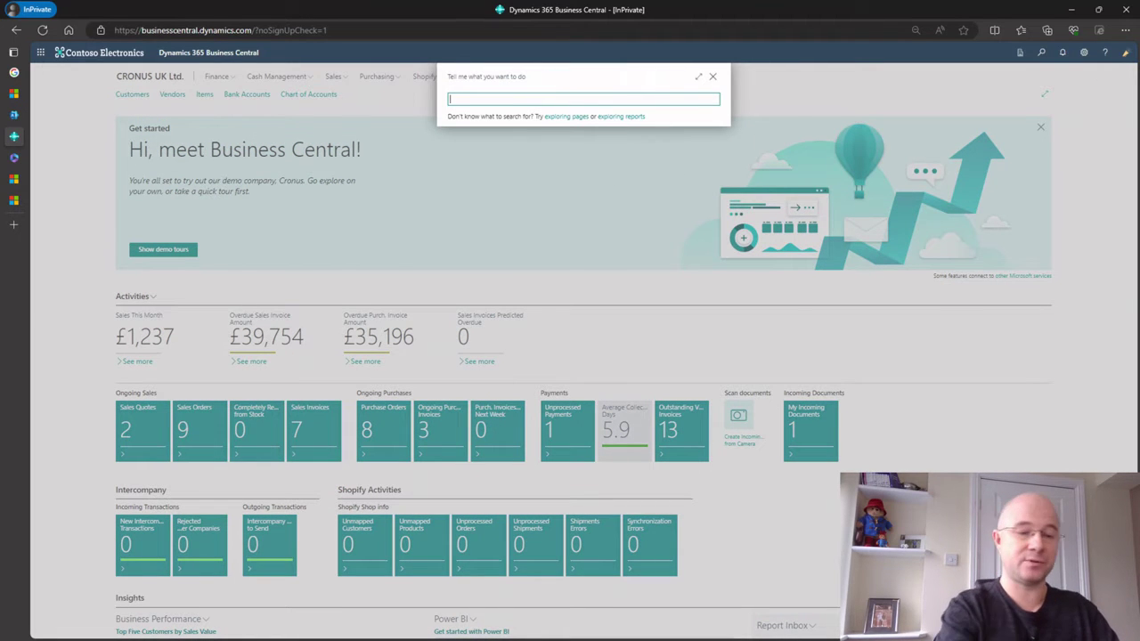
pyautogui.write('users')
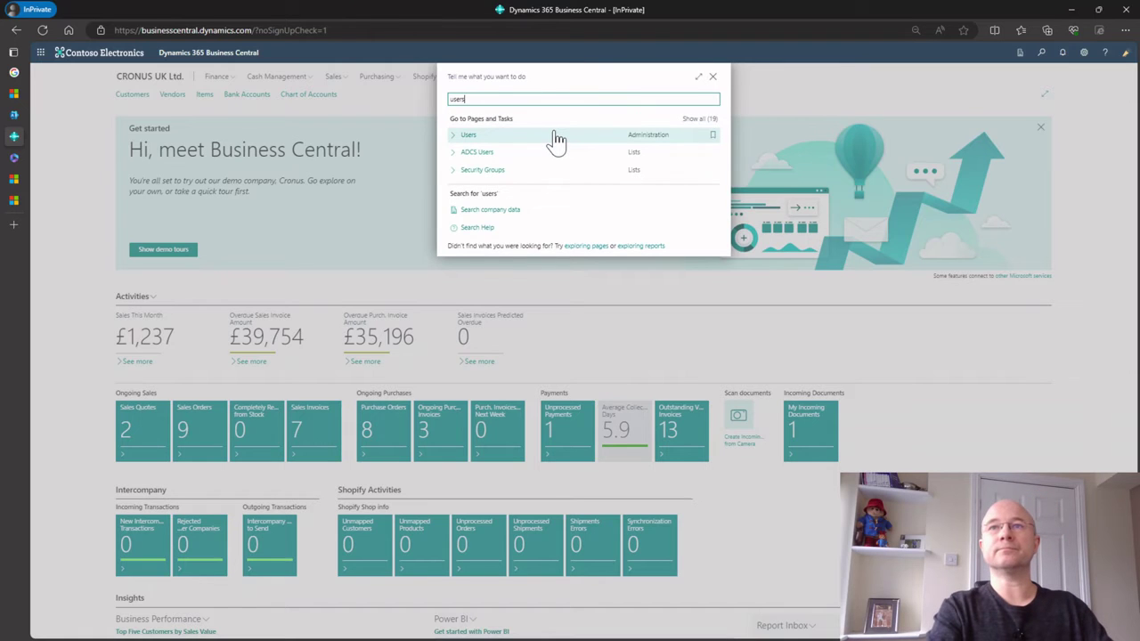
pyautogui.click(555, 137)
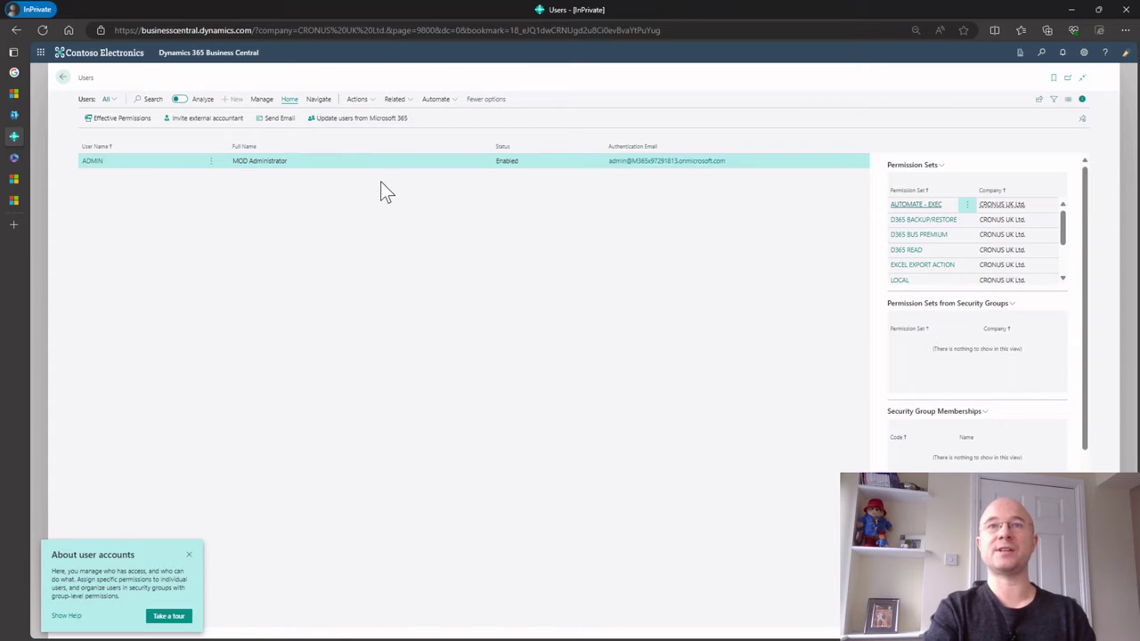
# - Run Update users from Microsoft 365 and apply all 4 pending user updates
pyautogui.click(367, 119)
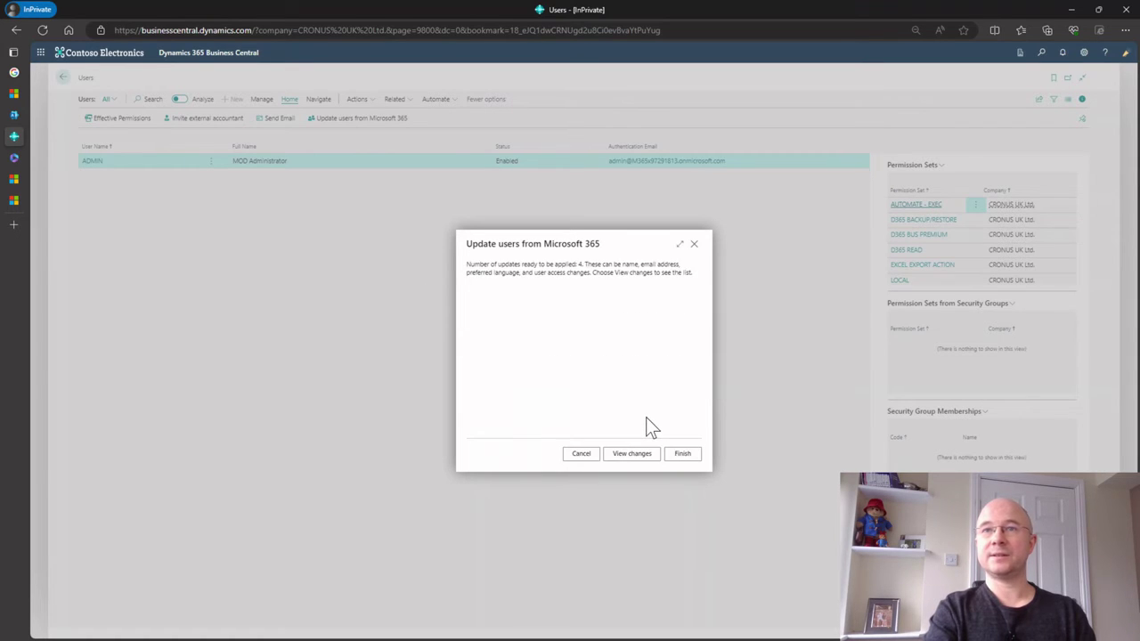
pyautogui.click(634, 455)
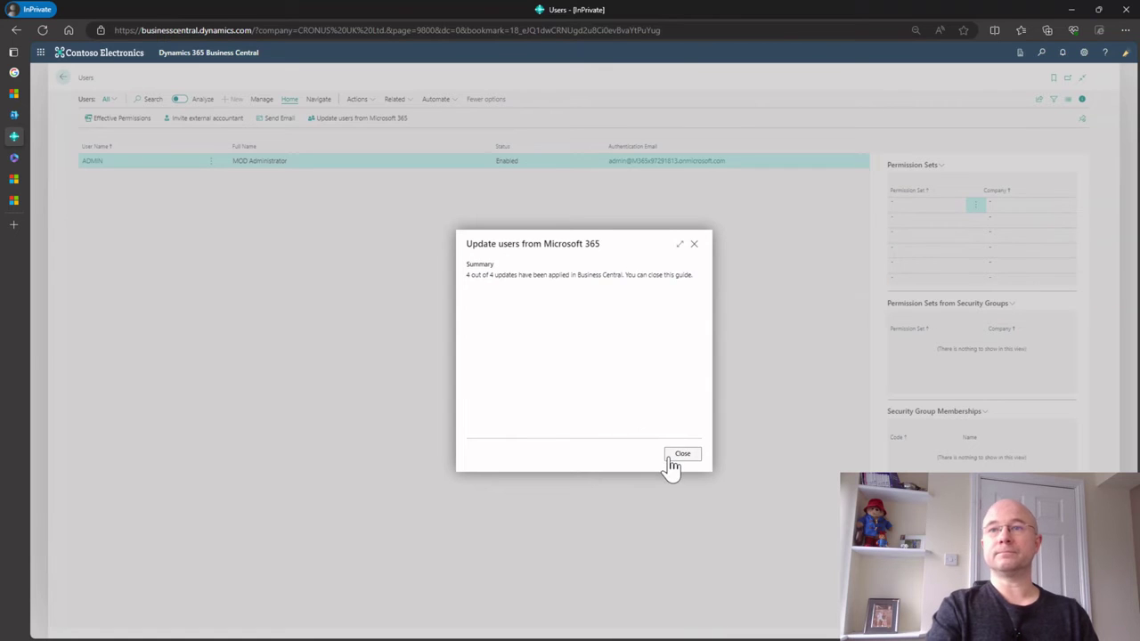
pyautogui.click(679, 456)
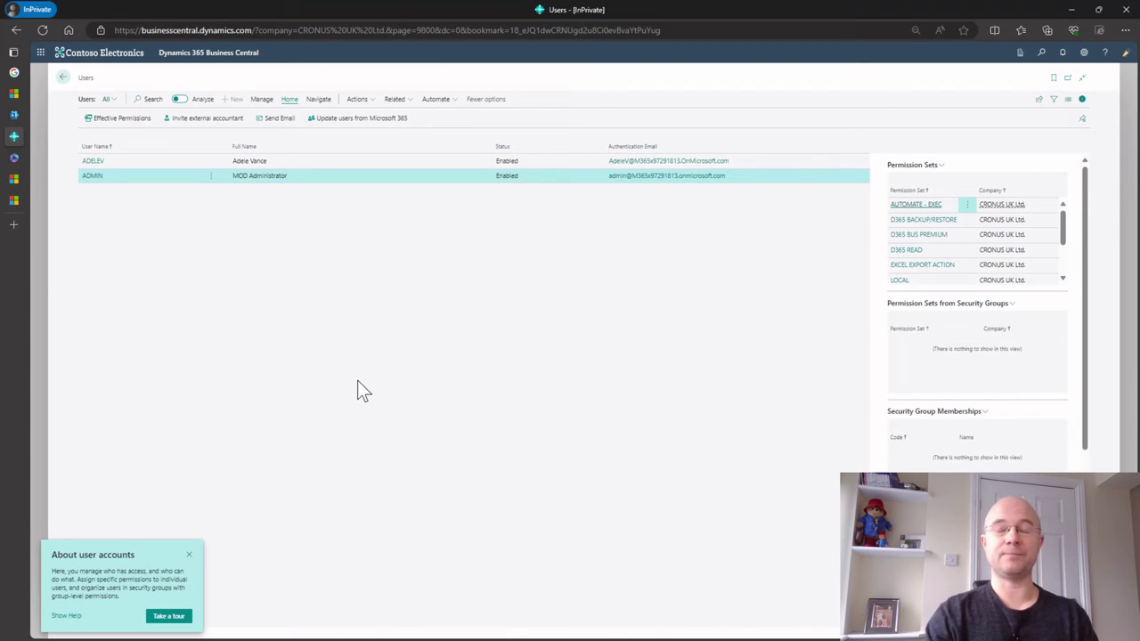
# - Refresh the Microsoft 365 Apps page and show All apps, now including Business Central
pyautogui.click(19, 159)
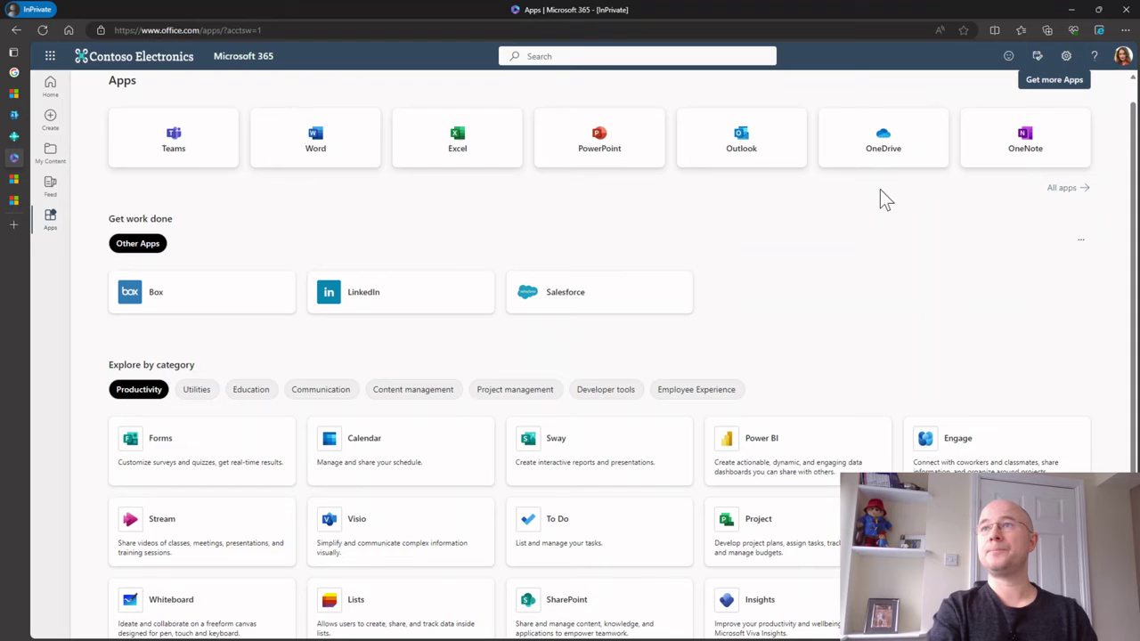
pyautogui.click(43, 32)
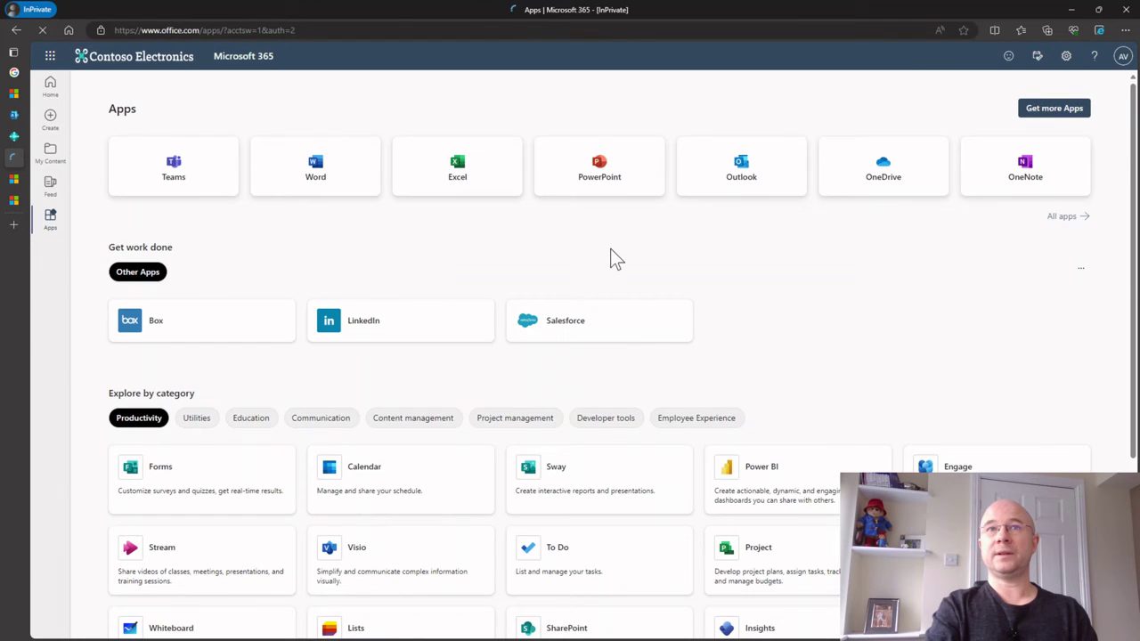
pyautogui.click(1064, 217)
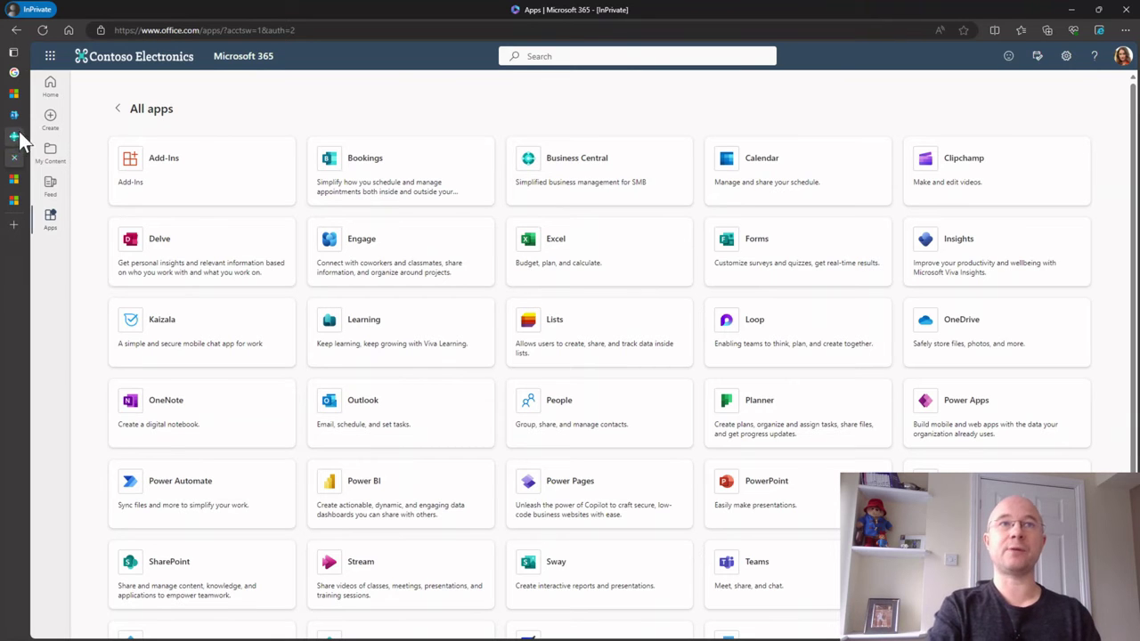
pyautogui.moveTo(17, 129)
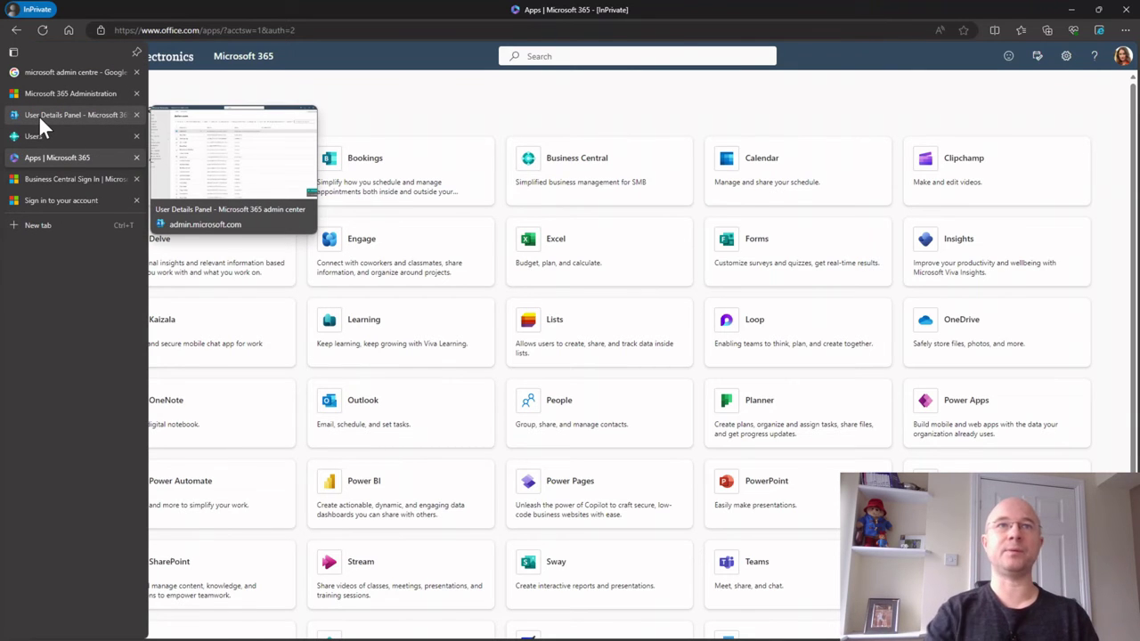
# - Open the second active user's Licenses and apps details in the admin center
pyautogui.click(37, 115)
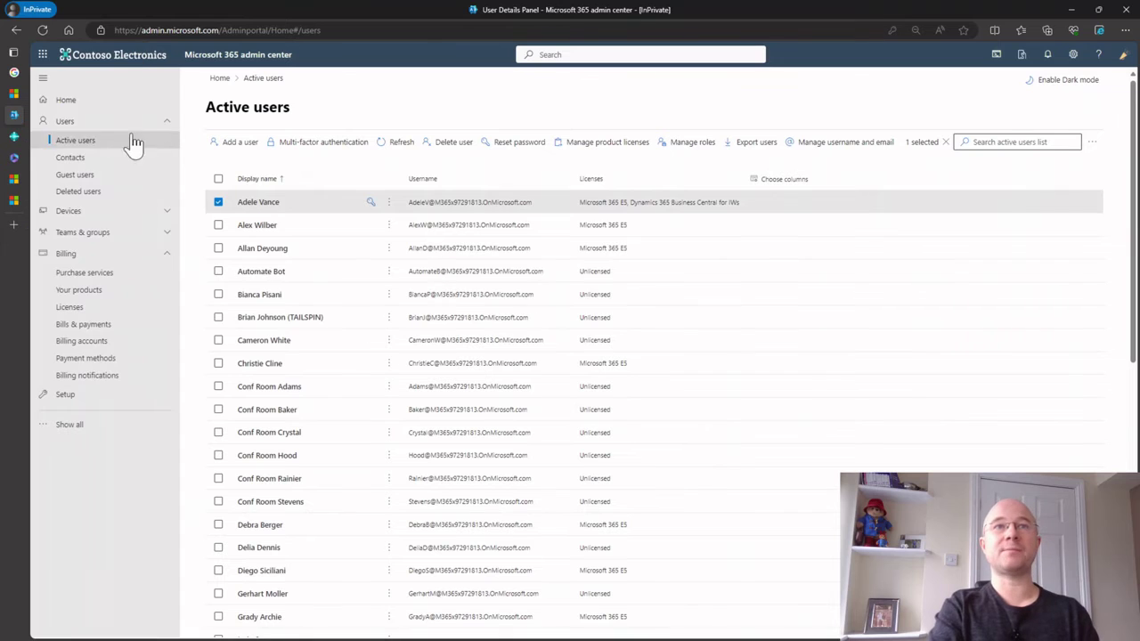
pyautogui.click(68, 103)
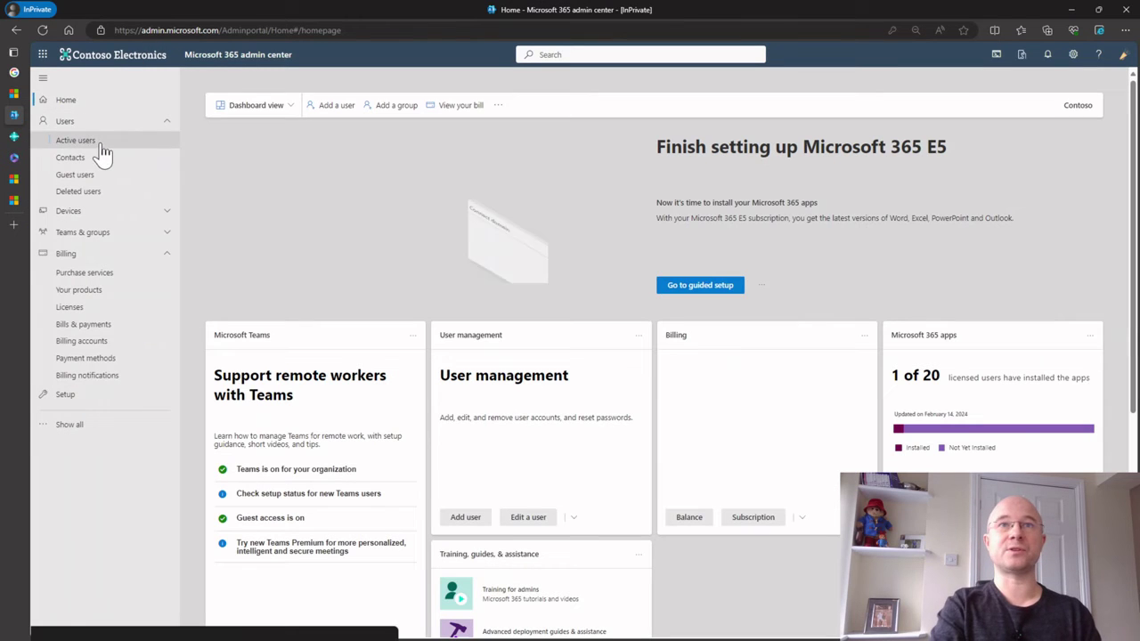
pyautogui.click(75, 140)
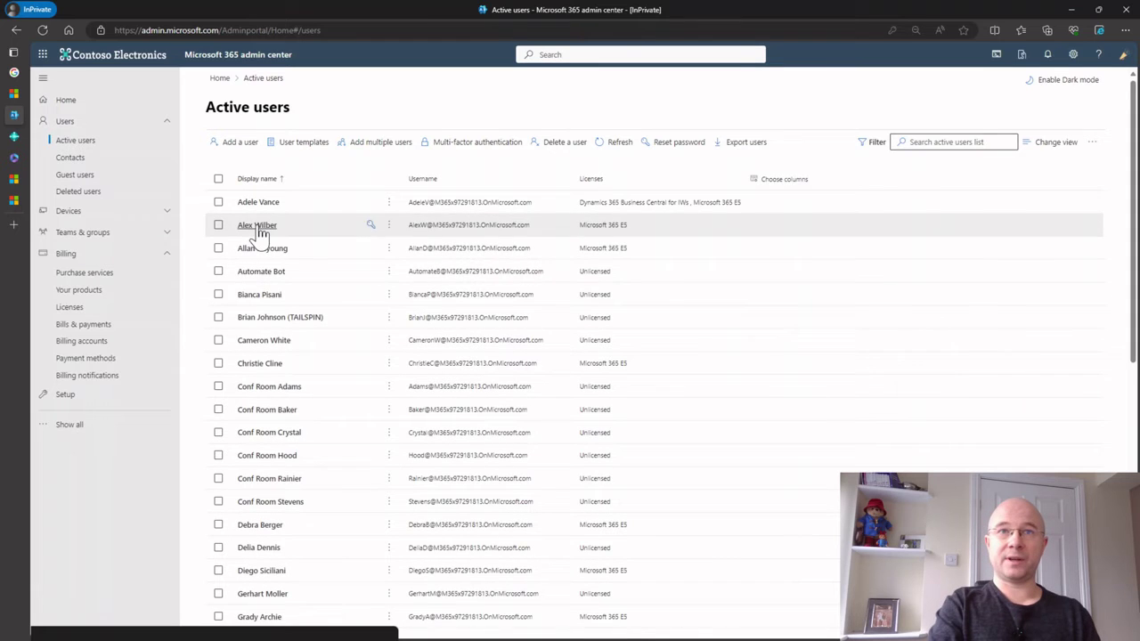
pyautogui.click(259, 226)
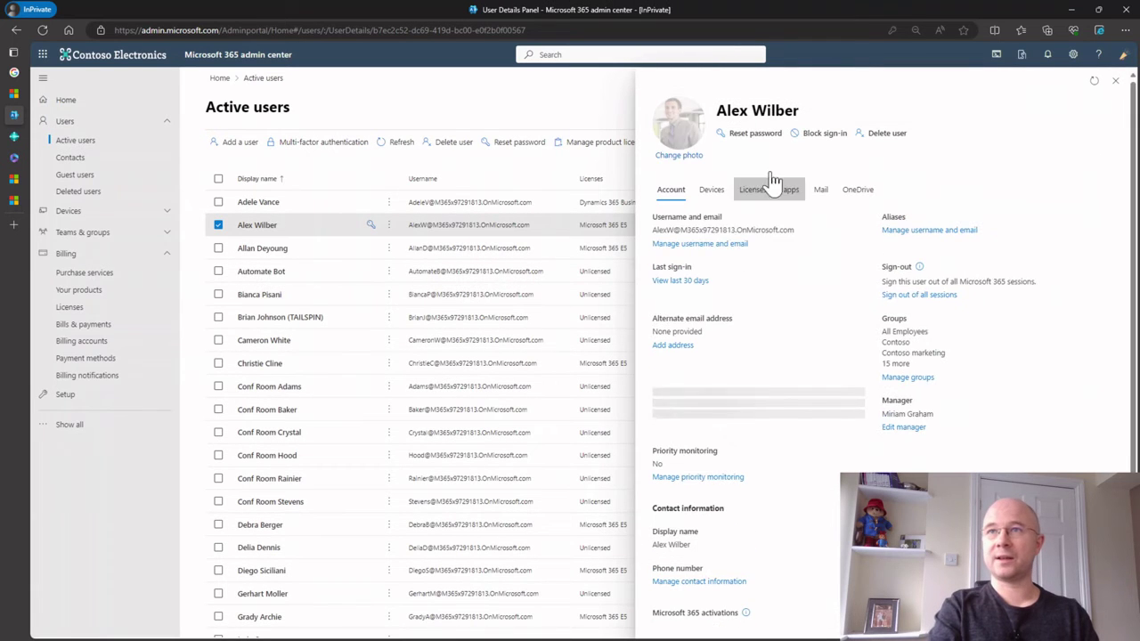
pyautogui.click(774, 196)
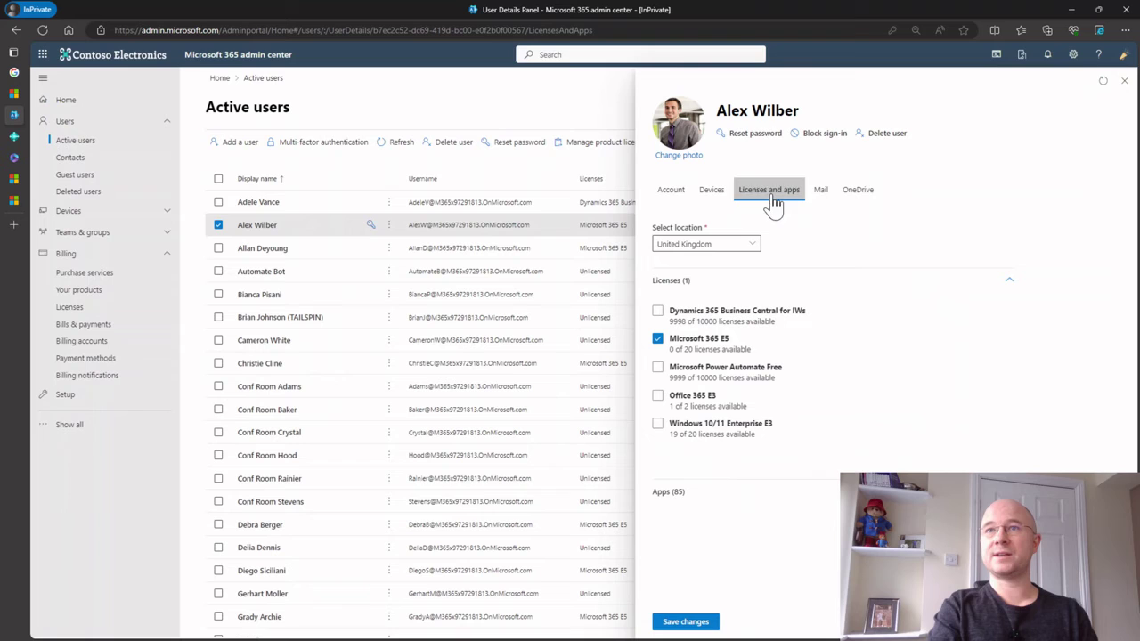
# - Assign the second user Dynamics 365 Business Central for IWs, save, and close the panel
pyautogui.click(659, 311)
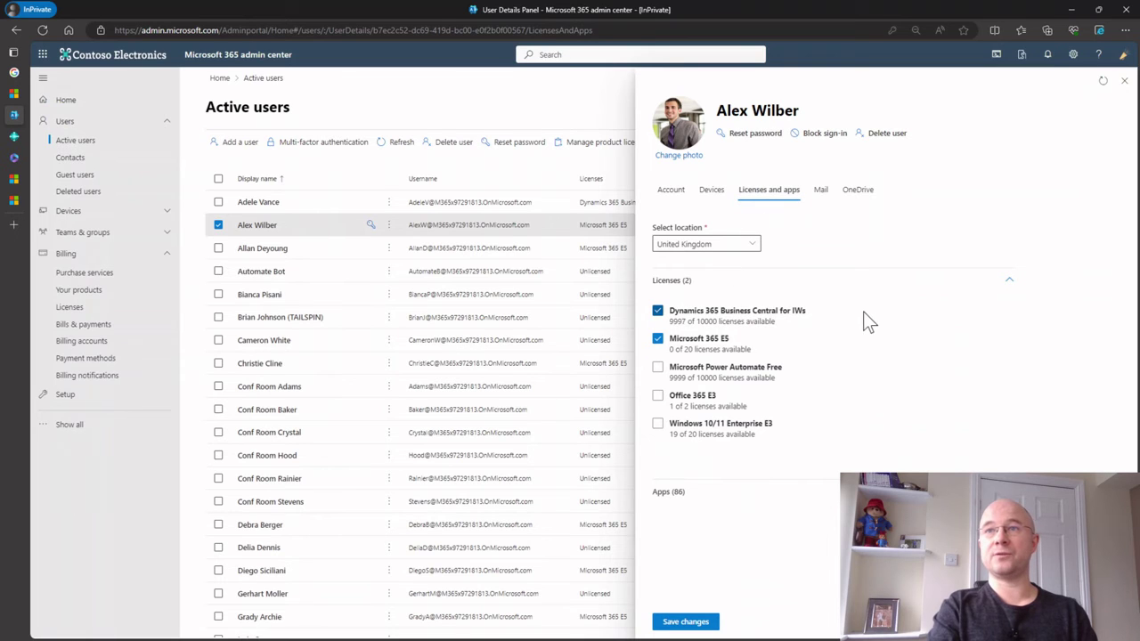
pyautogui.click(686, 621)
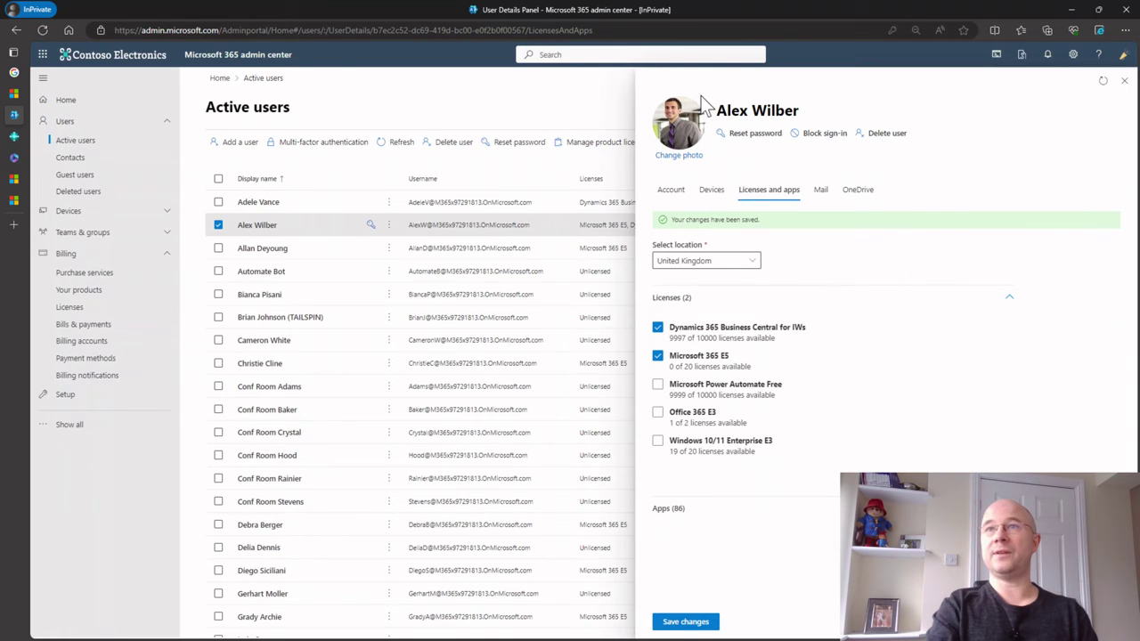
pyautogui.click(1123, 82)
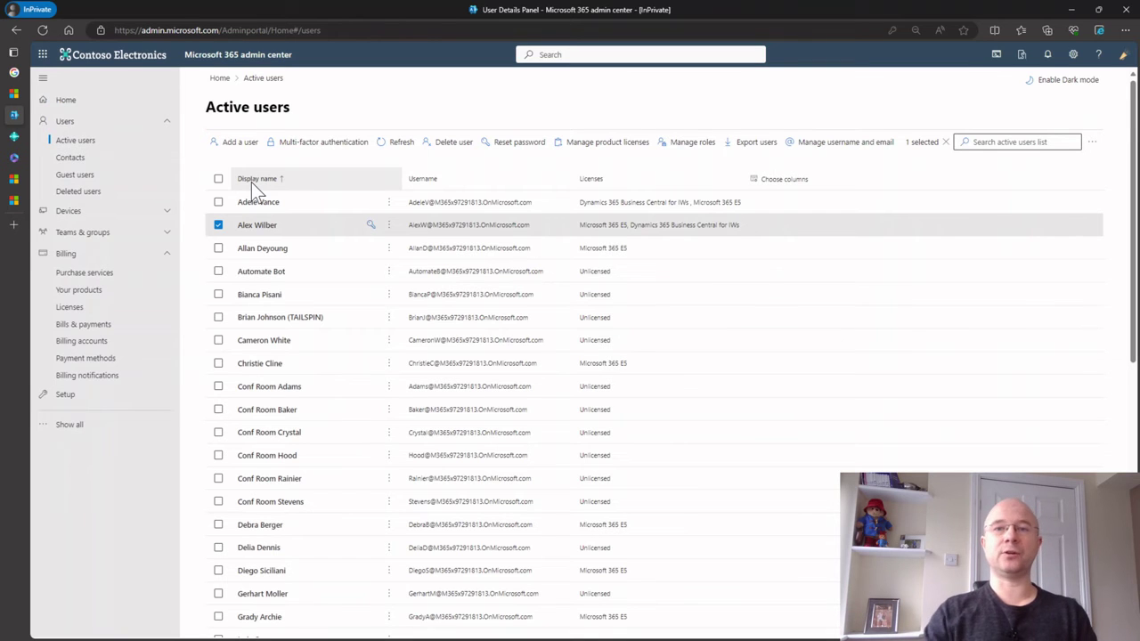
pyautogui.click(14, 182)
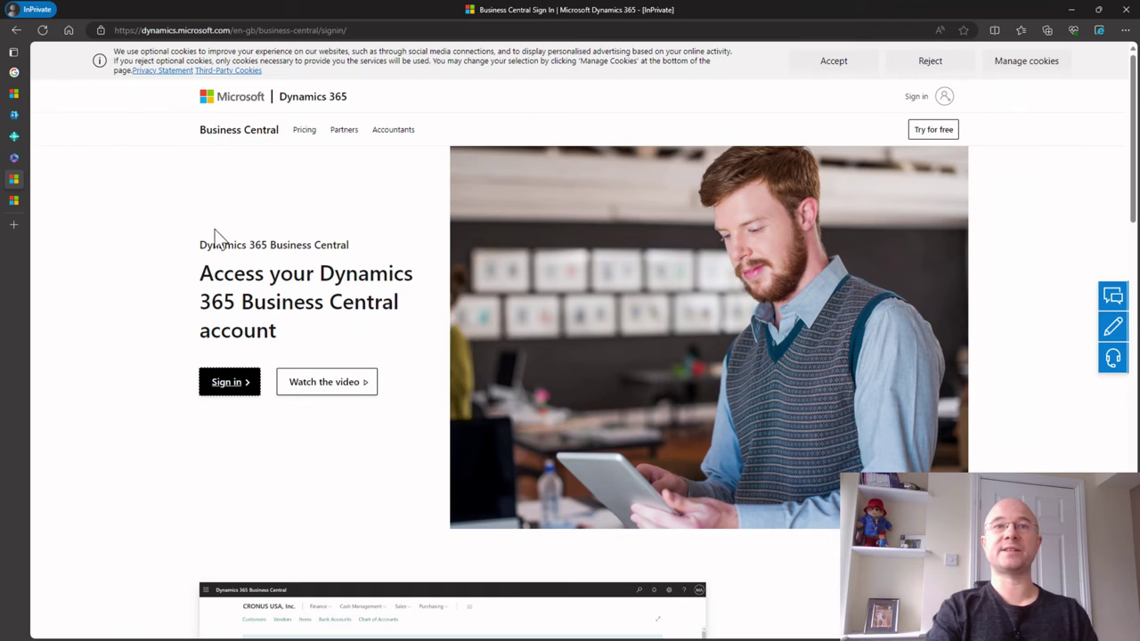
# - Choose 'Use another account' and enter the licensed user's saved e-mail address
pyautogui.click(14, 201)
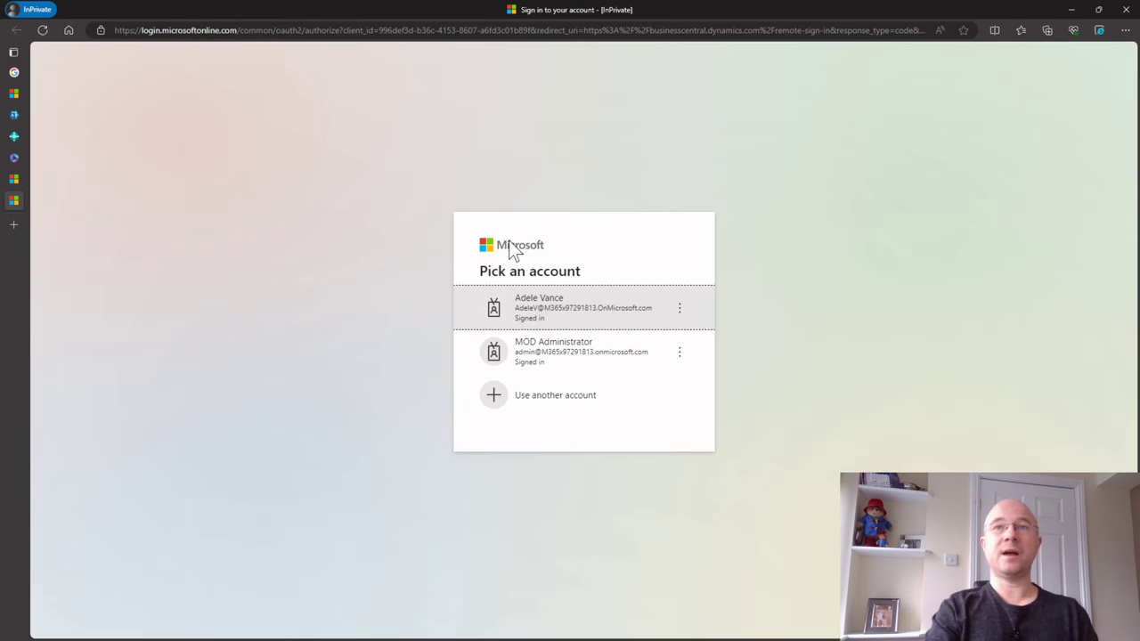
pyautogui.click(528, 396)
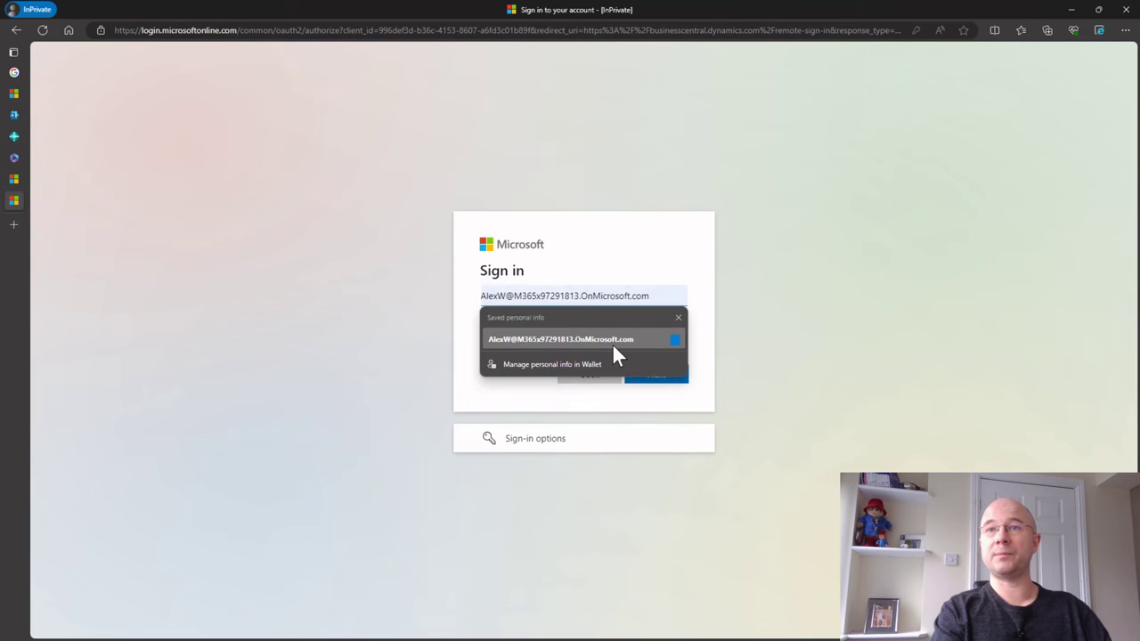
pyautogui.click(612, 343)
pyautogui.click(654, 375)
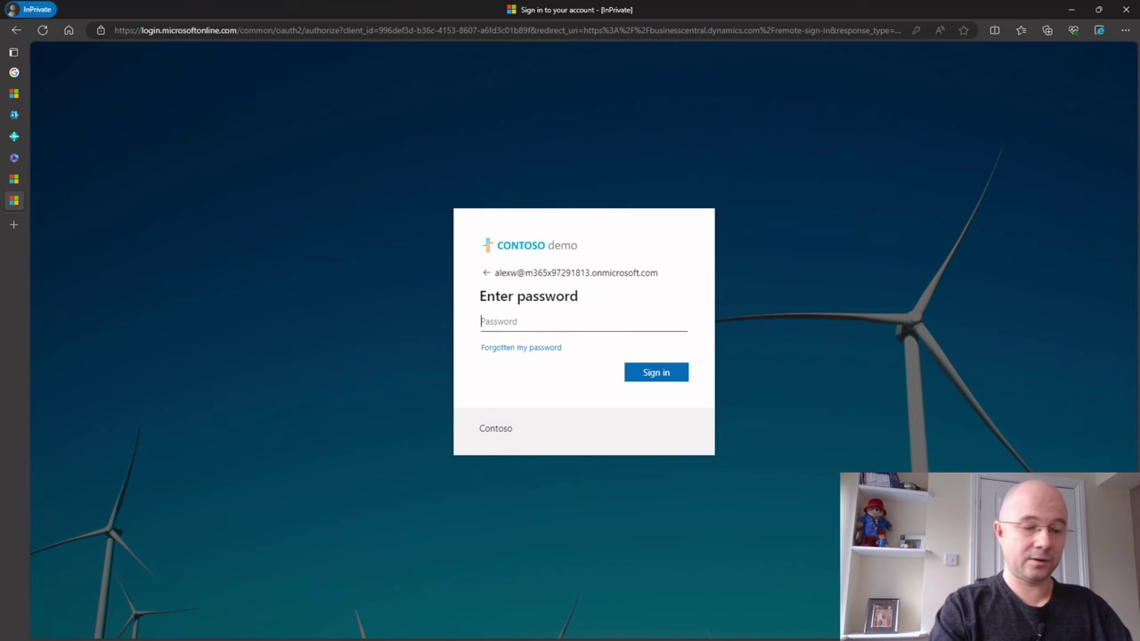
# - Enter the user's password, sign in, postpone authenticator setup, and continue as that account
pyautogui.write('***********')
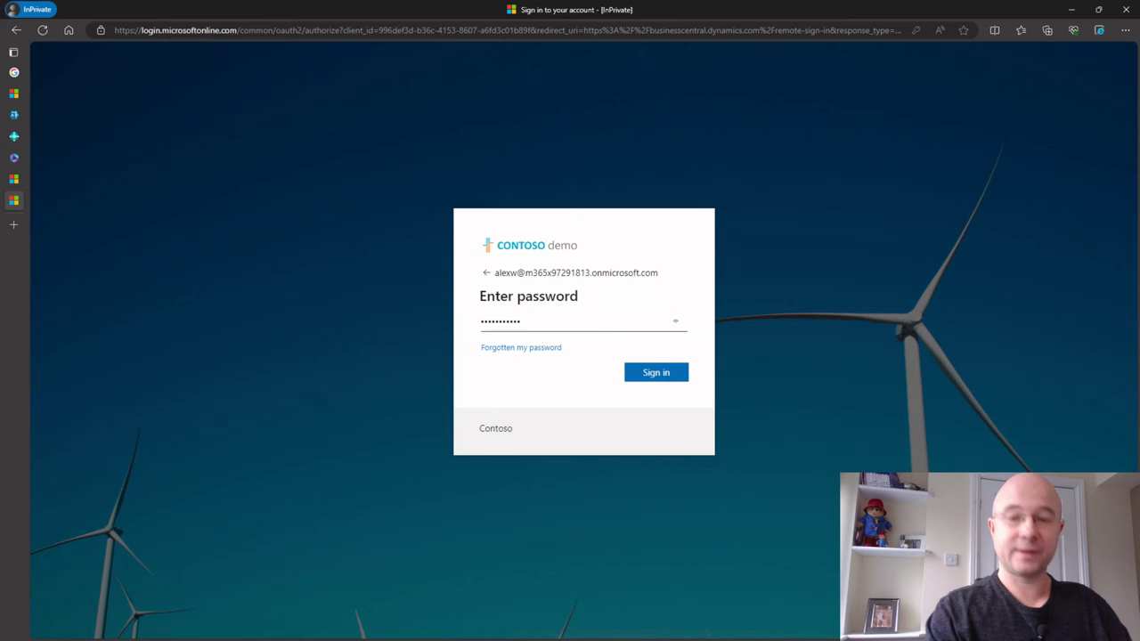
pyautogui.hotkey('ctrl', 'a')
pyautogui.write('**********')
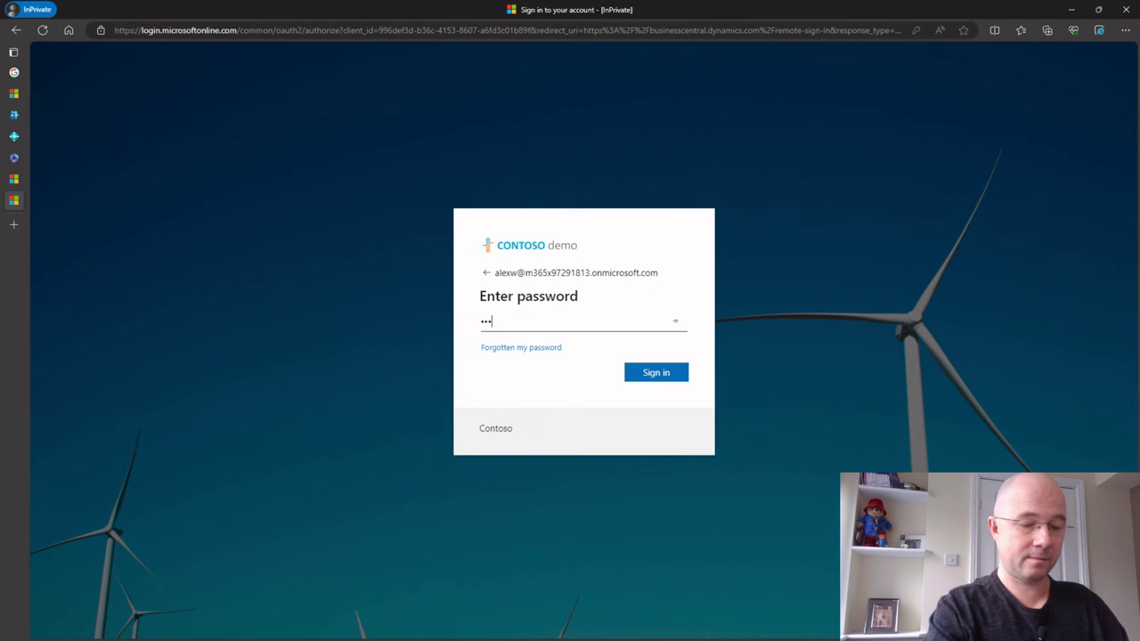
pyautogui.write('***')
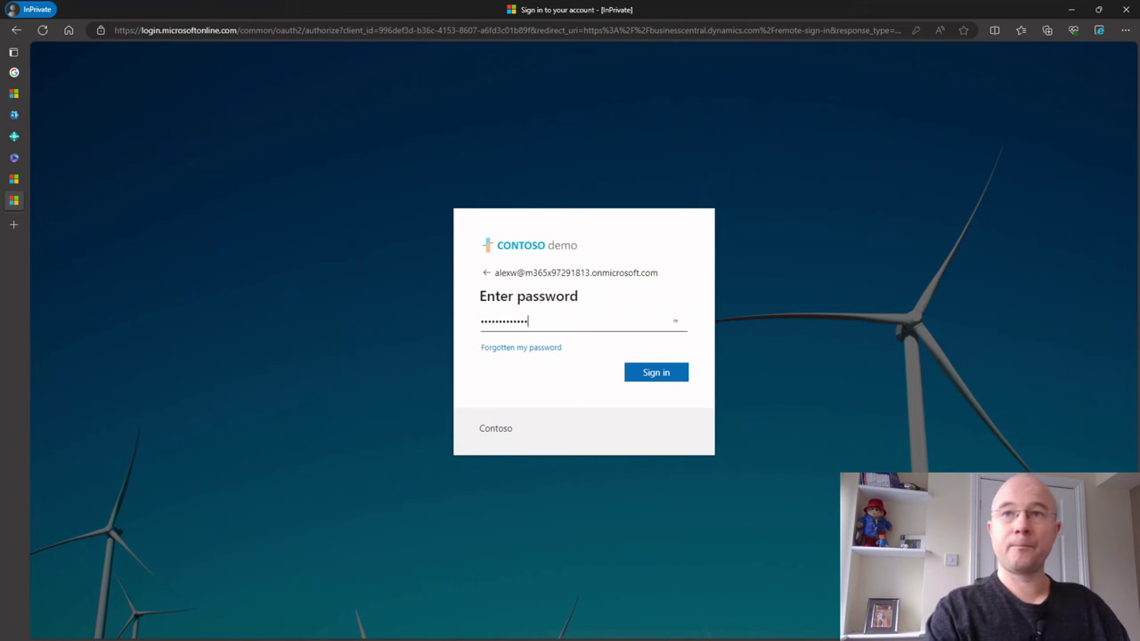
pyautogui.click(638, 374)
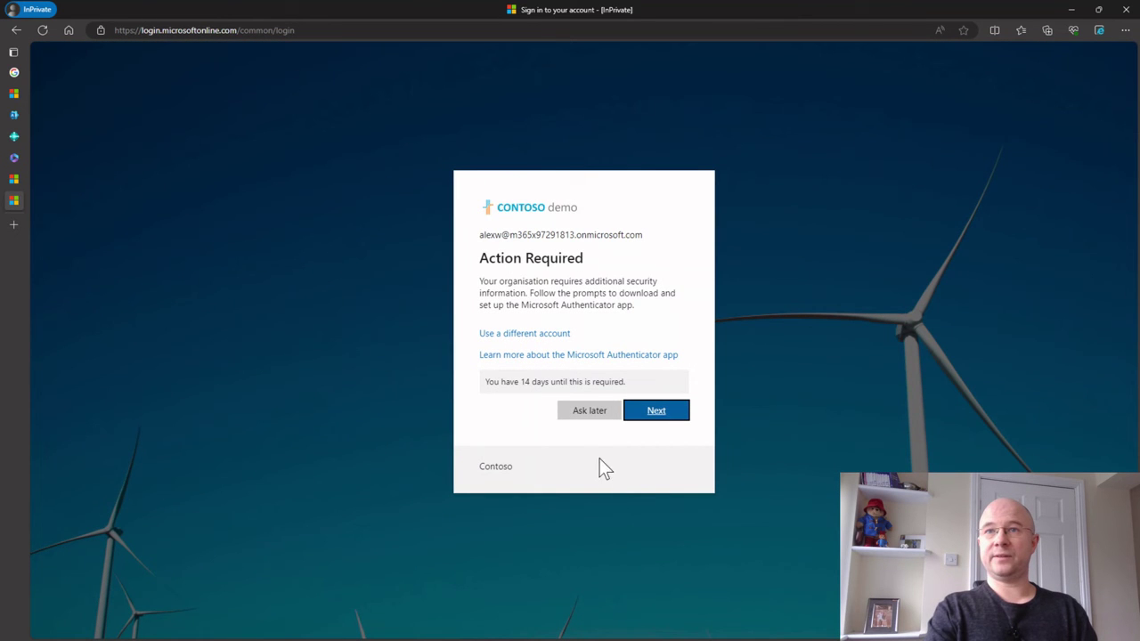
pyautogui.click(584, 415)
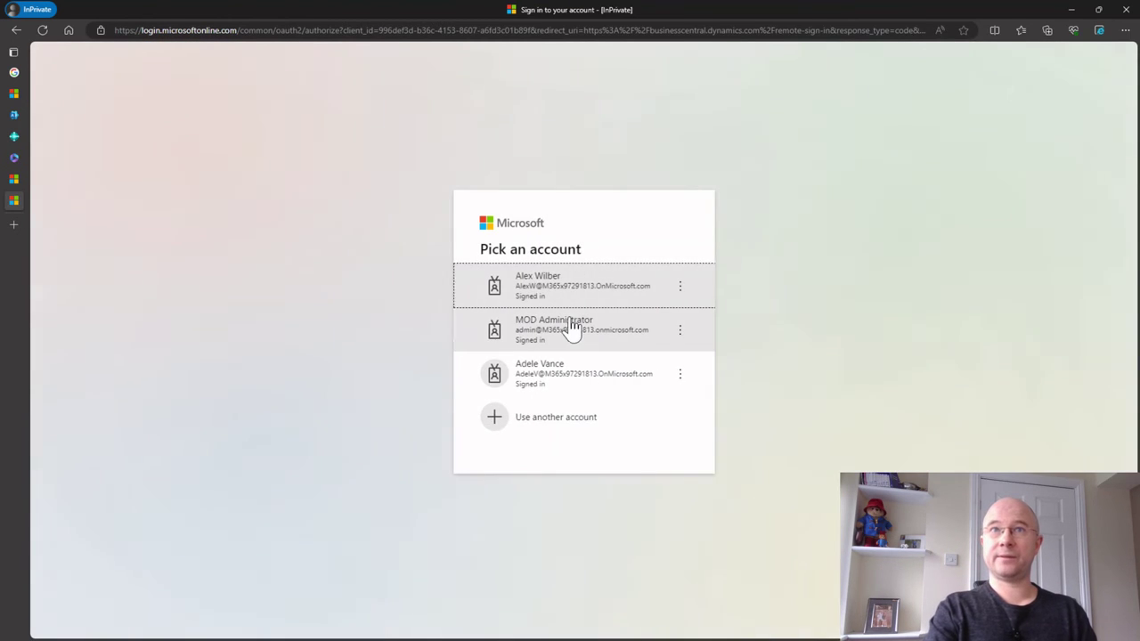
pyautogui.click(549, 292)
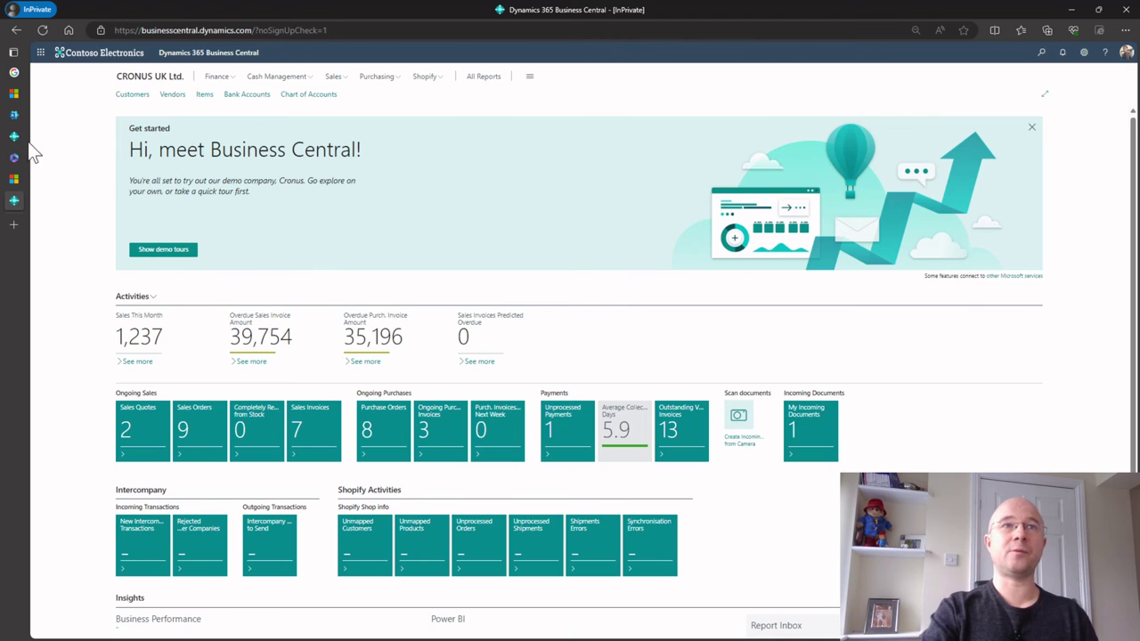
# - Search 'users' in Business Central to reload the Users page, now listing three enabled users
pyautogui.click(13, 136)
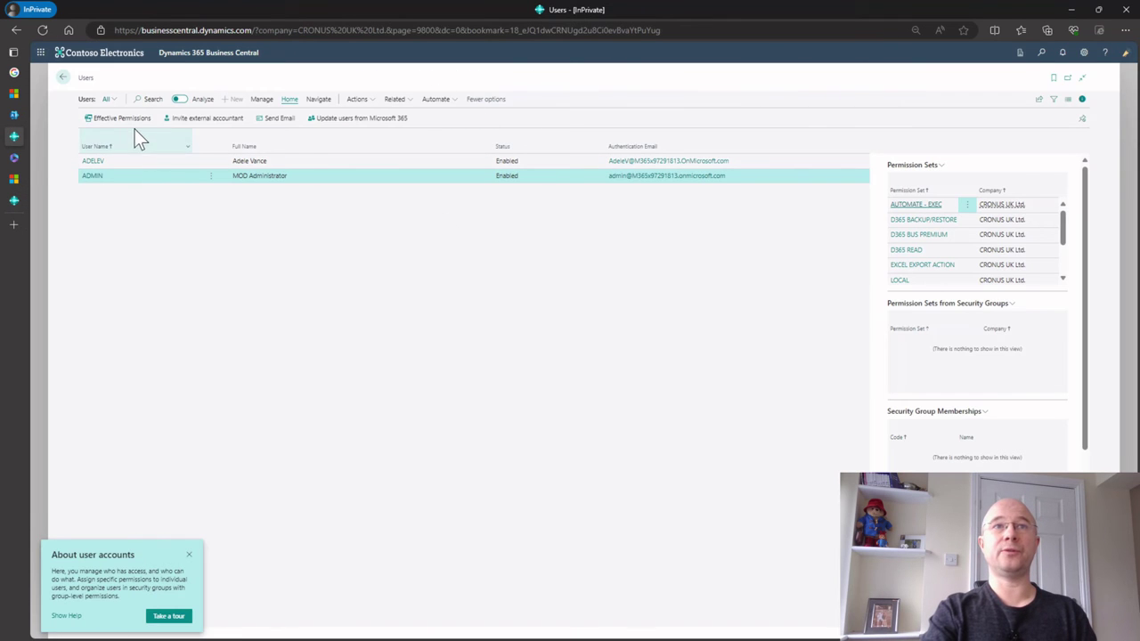
pyautogui.click(64, 80)
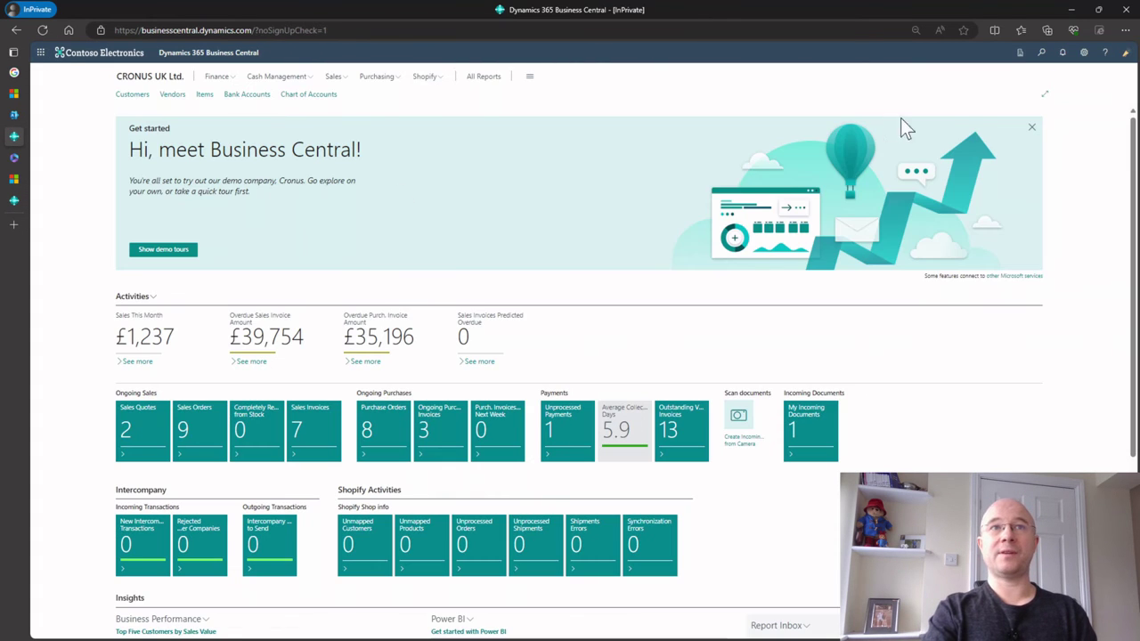
pyautogui.hotkey('alt', 'q')
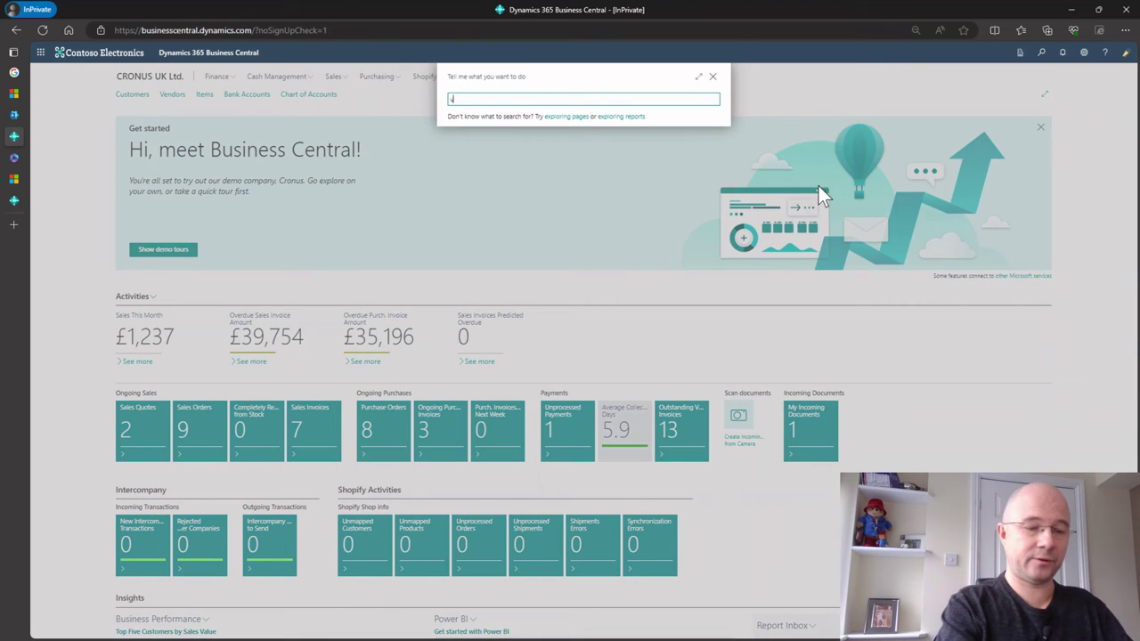
pyautogui.write('users')
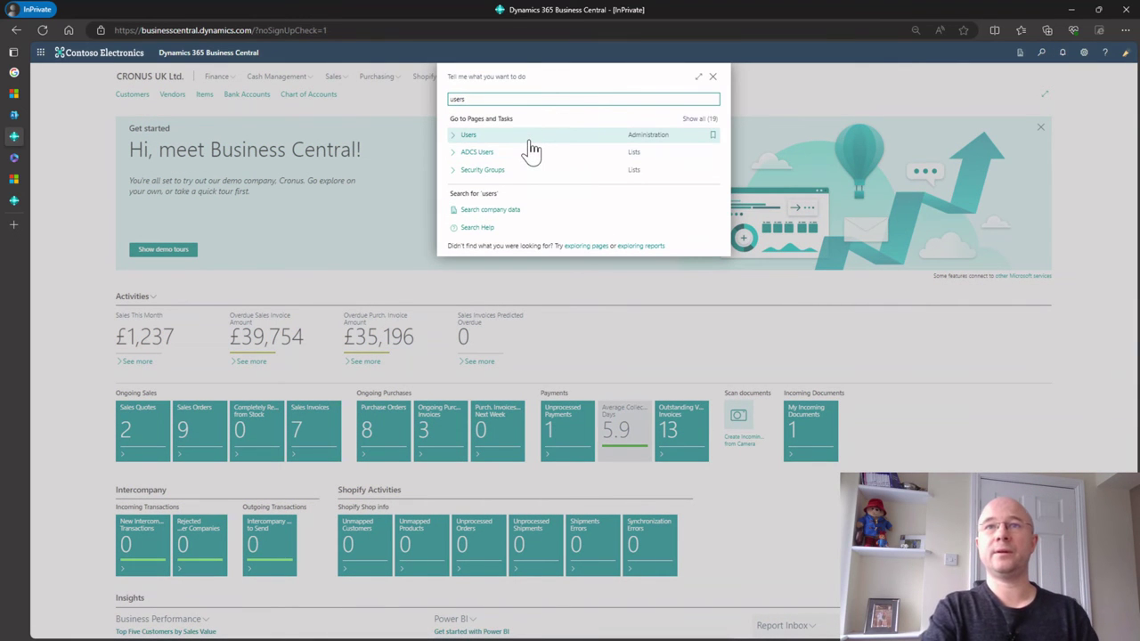
pyautogui.click(529, 139)
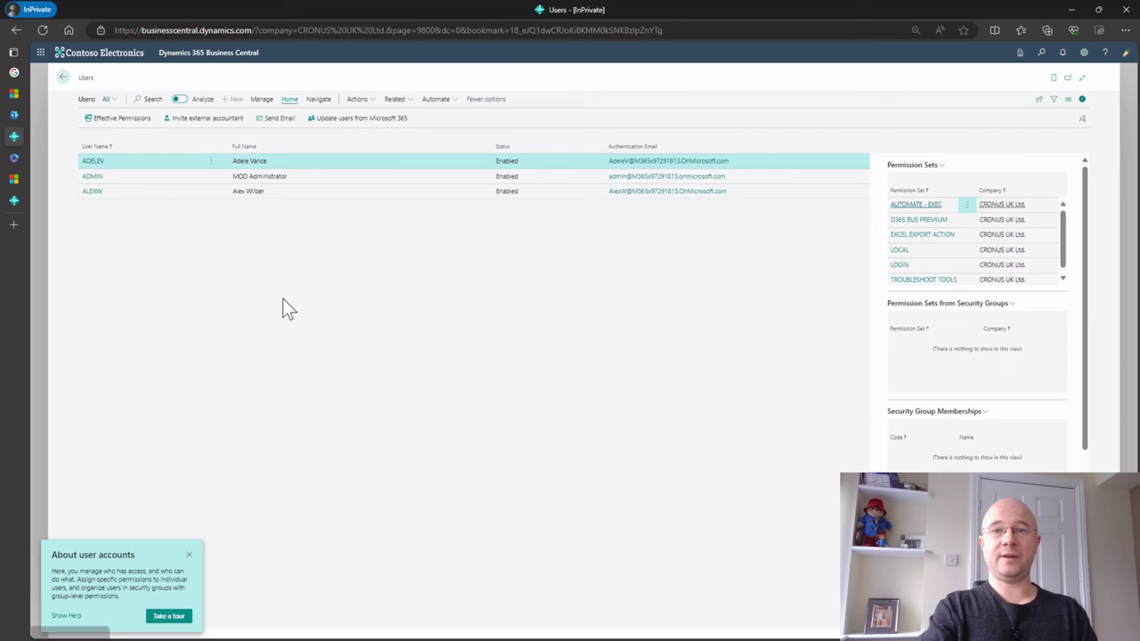